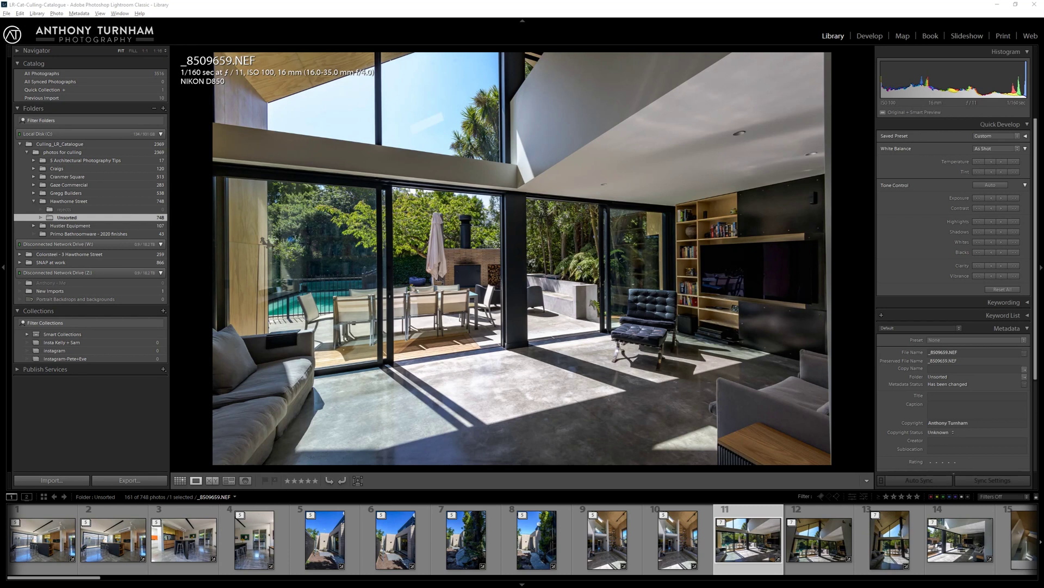
# Switch the Unsorted folder to Grid view and scroll down to the purple-sunset gable-house shots.
pyautogui.press('g')
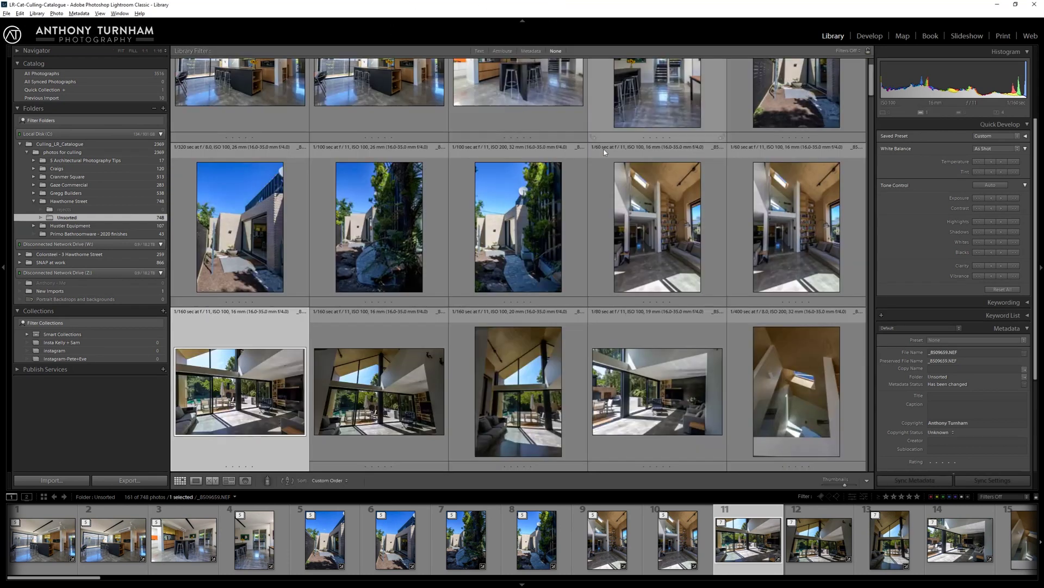
pyautogui.scroll(1, 617, 248)
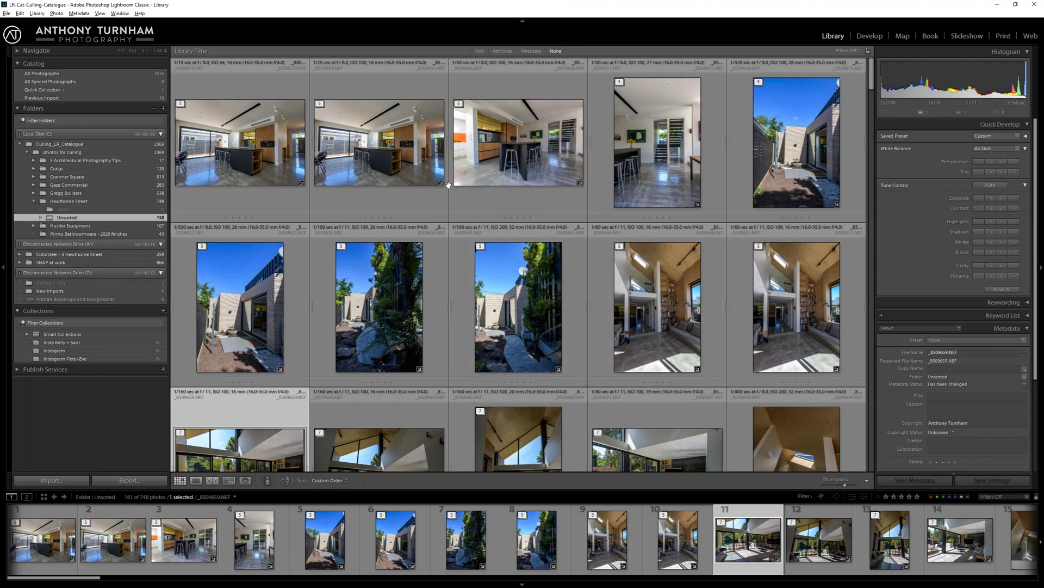
pyautogui.scroll(-6, 453, 201)
pyautogui.scroll(-6, 455, 211)
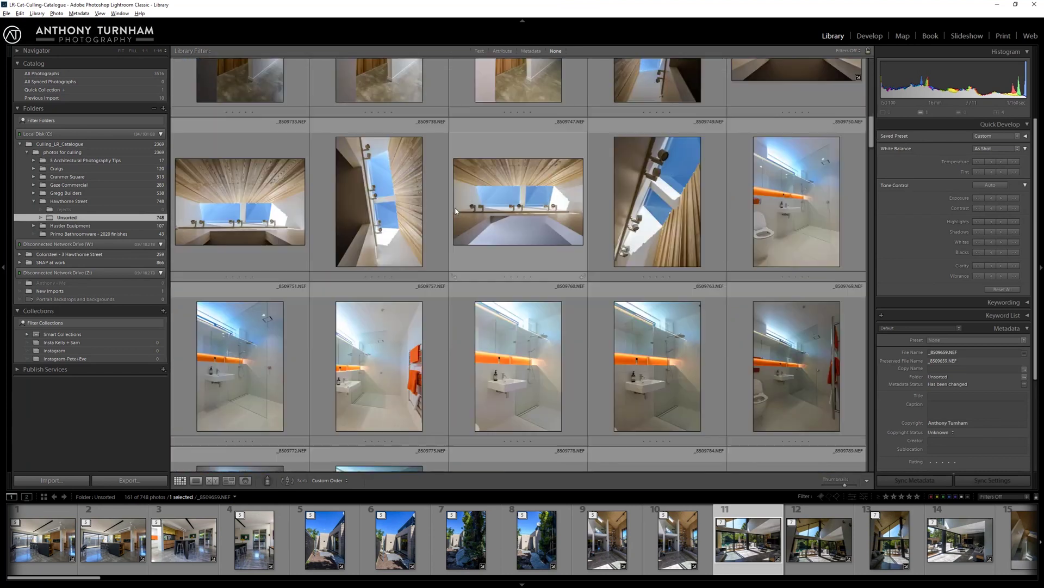
pyautogui.scroll(-4, 456, 211)
pyautogui.scroll(-5, 456, 211)
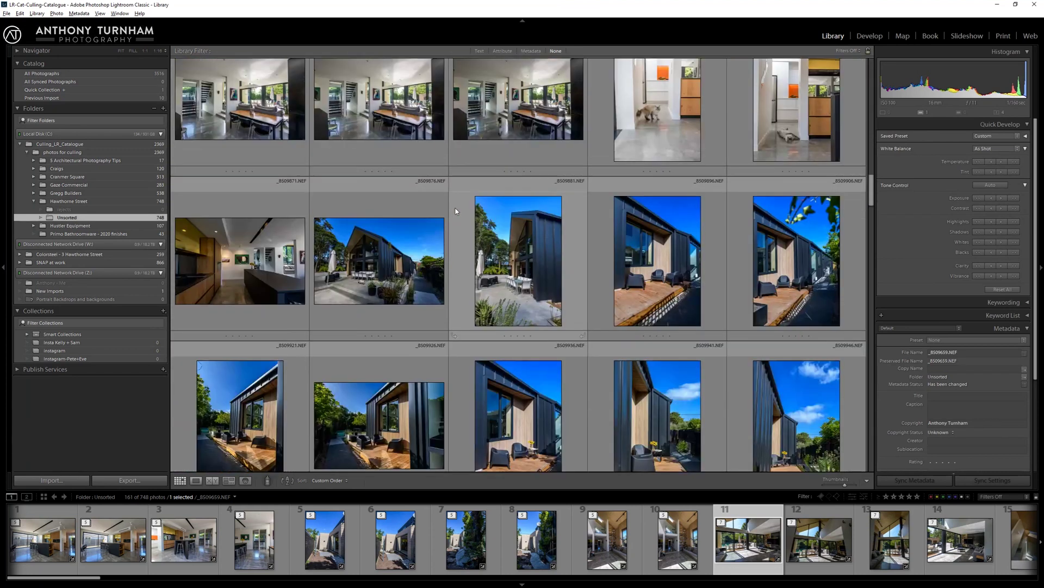
pyautogui.scroll(-4, 456, 211)
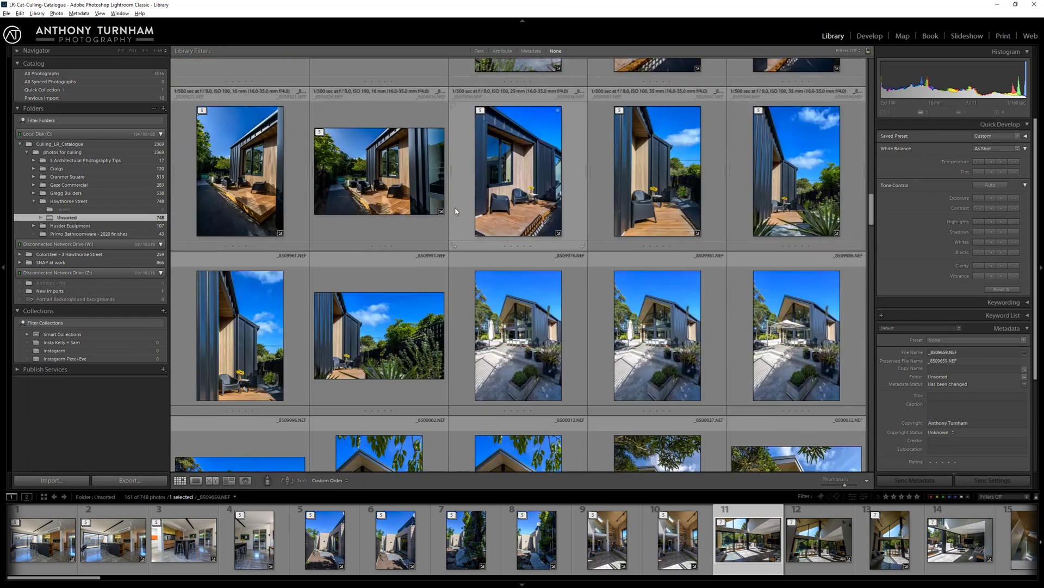
pyautogui.scroll(-6, 455, 212)
pyautogui.scroll(-2, 456, 211)
pyautogui.scroll(-12, 456, 211)
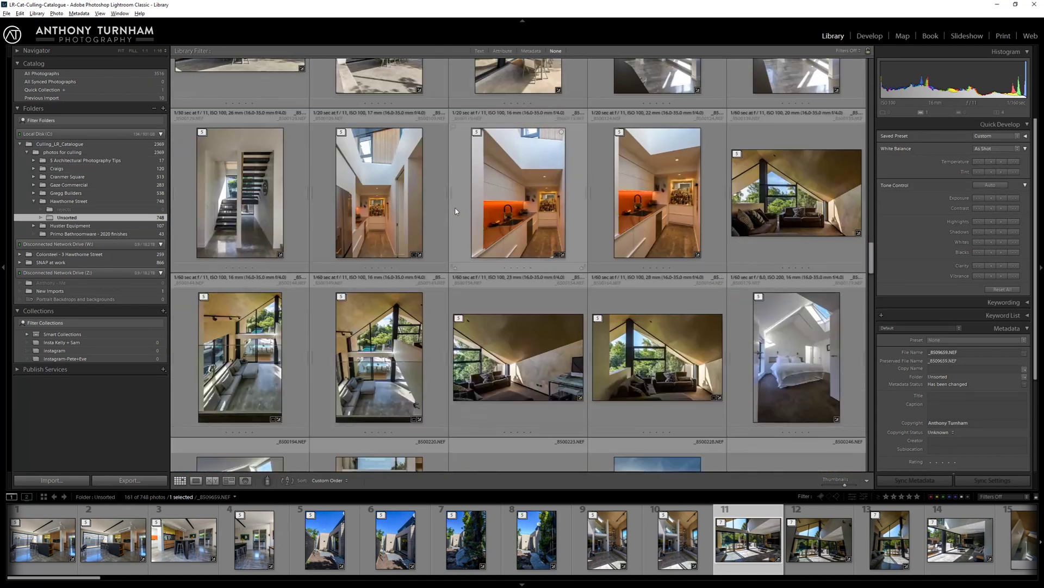
pyautogui.scroll(-14, 456, 211)
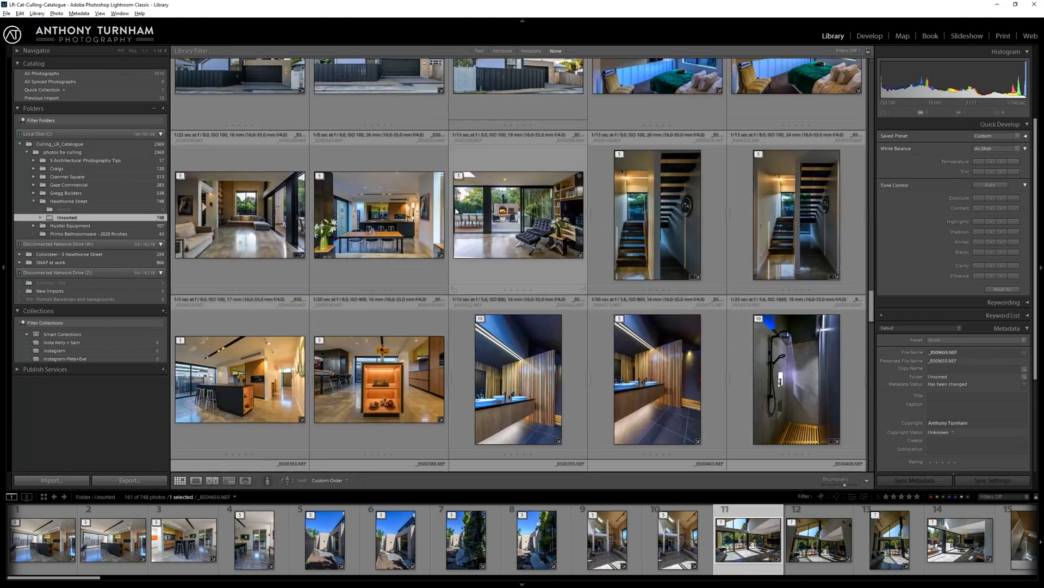
pyautogui.scroll(-6, 456, 211)
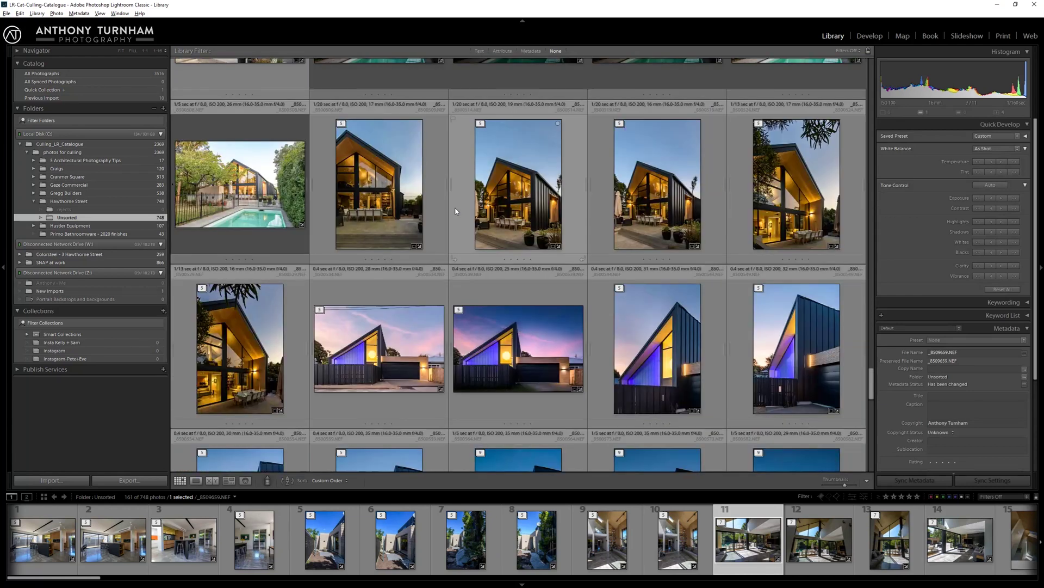
pyautogui.scroll(-10, 456, 211)
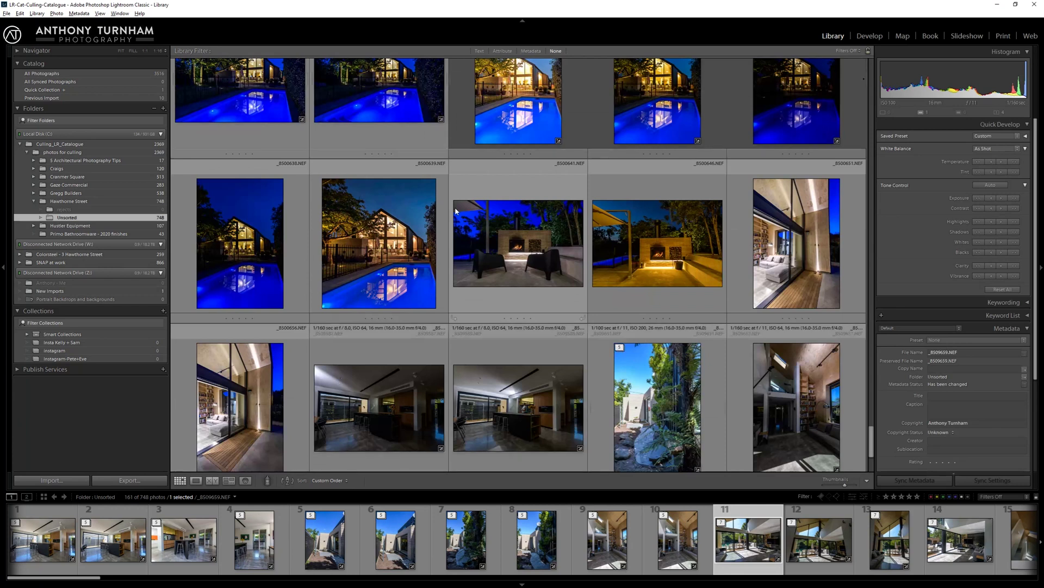
pyautogui.scroll(-3, 456, 211)
pyautogui.scroll(5, 456, 211)
pyautogui.scroll(8, 456, 211)
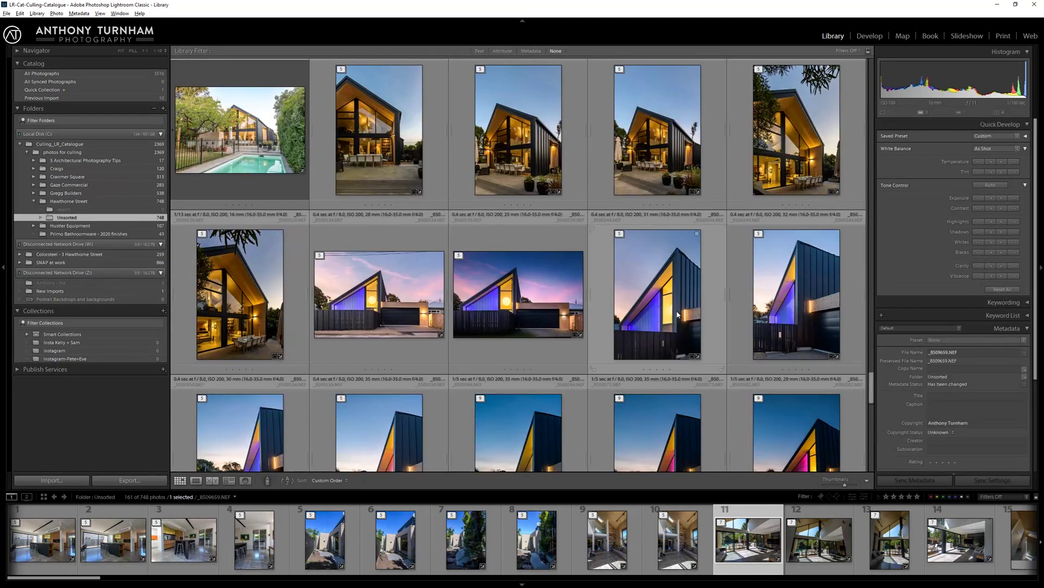
# Open _8500539.NEF in Develop and revert it with the '1 Reset' snapshot.
pyautogui.doubleClick(549, 289)
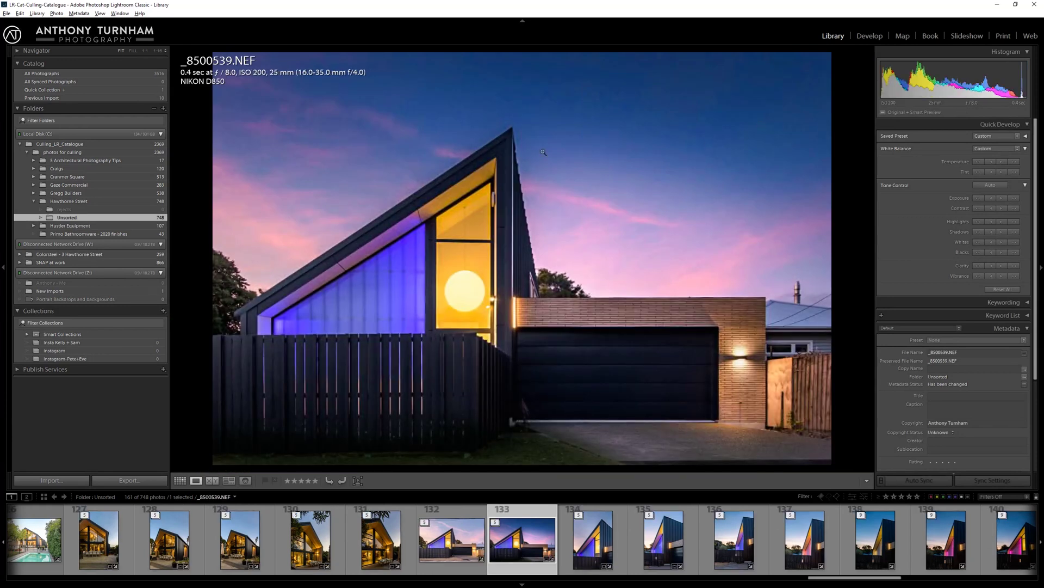
pyautogui.press('d')
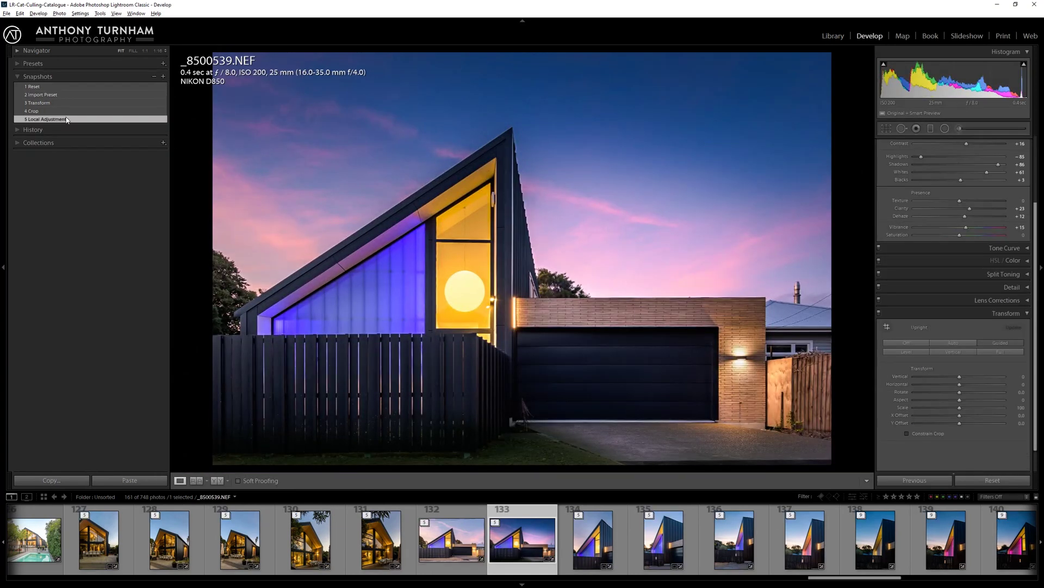
pyautogui.click(84, 88)
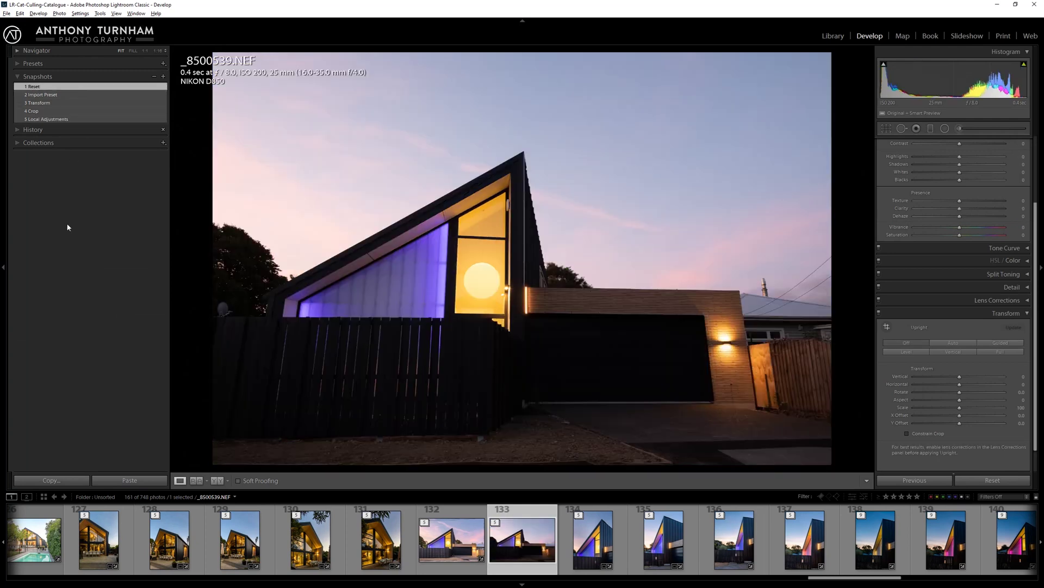
# Expand the stack, reset all settings on bracket _8500540.NEF, then return to _8500539.NEF.
pyautogui.click(495, 522)
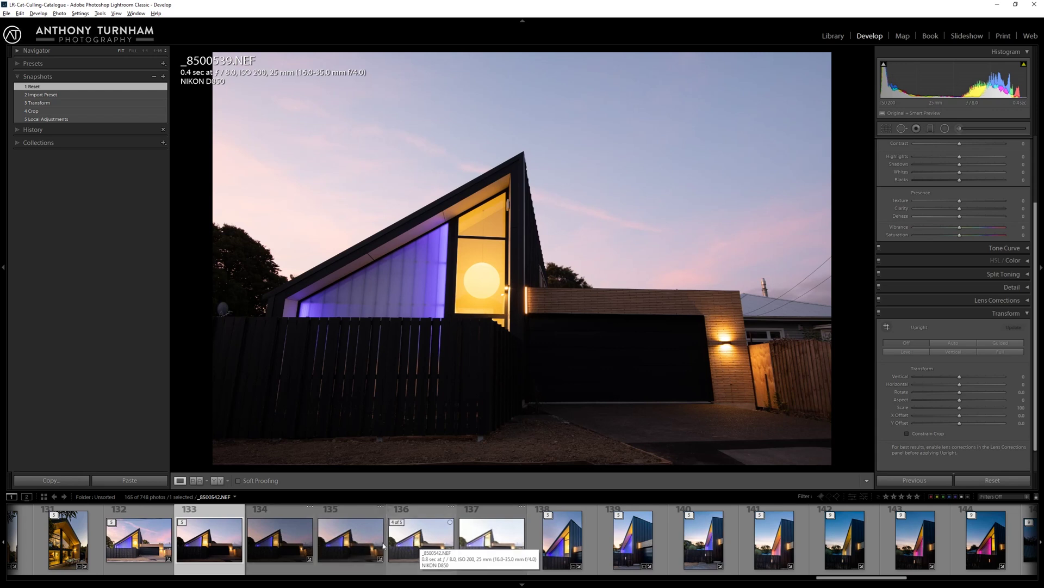
pyautogui.click(292, 538)
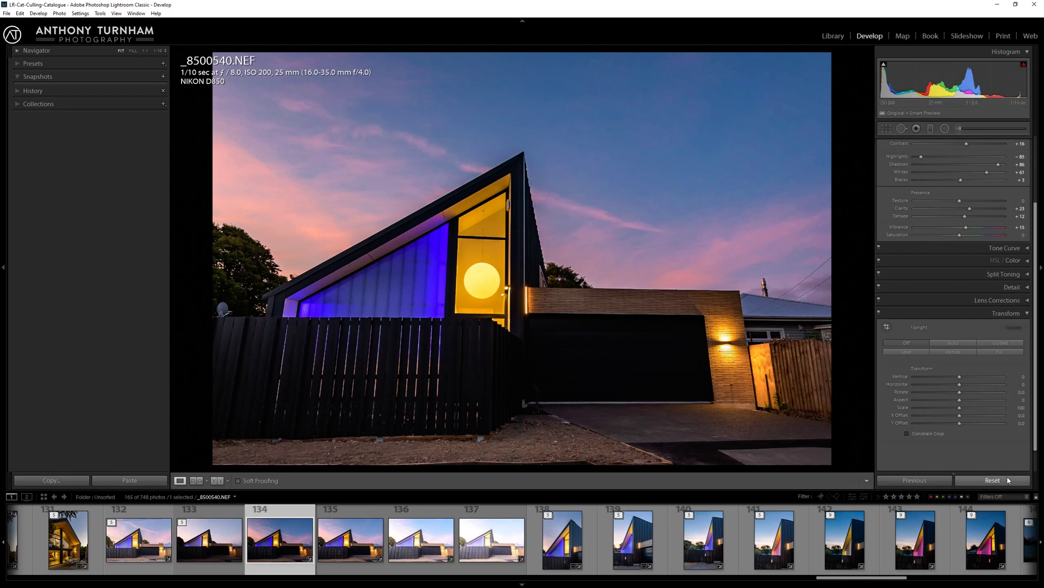
pyautogui.click(993, 480)
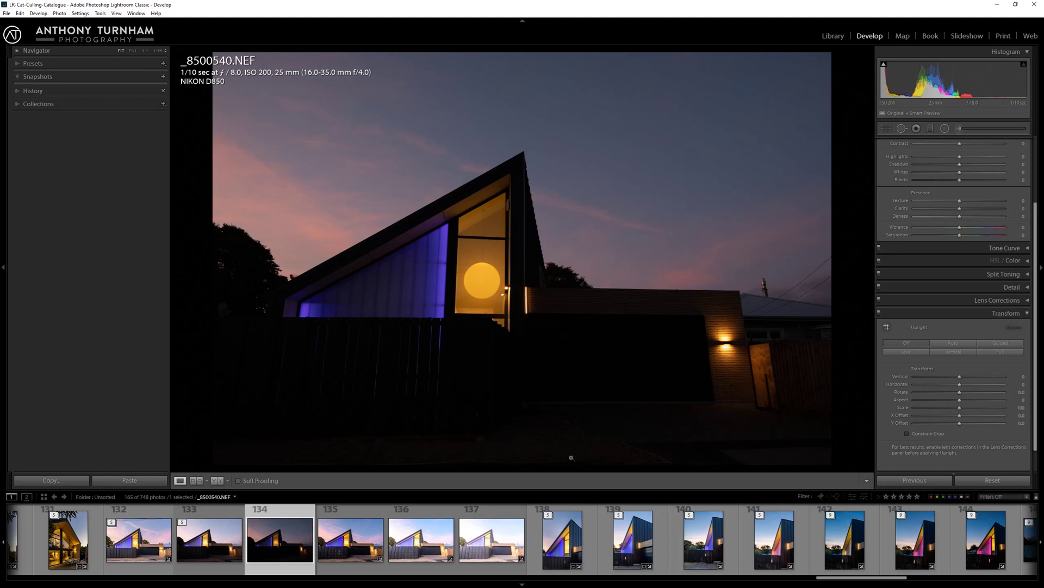
pyautogui.click(227, 542)
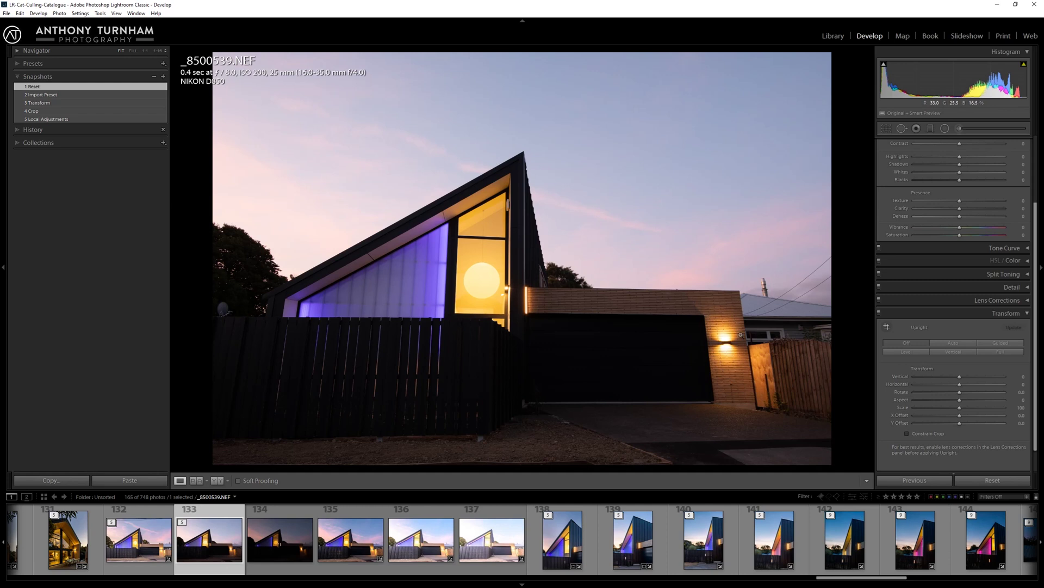
# Check the lamp highlights at Exposure -2.65 and 1:1, reset Exposure, then apply the '2 Import Preset' snapshot.
pyautogui.scroll(3, 924, 208)
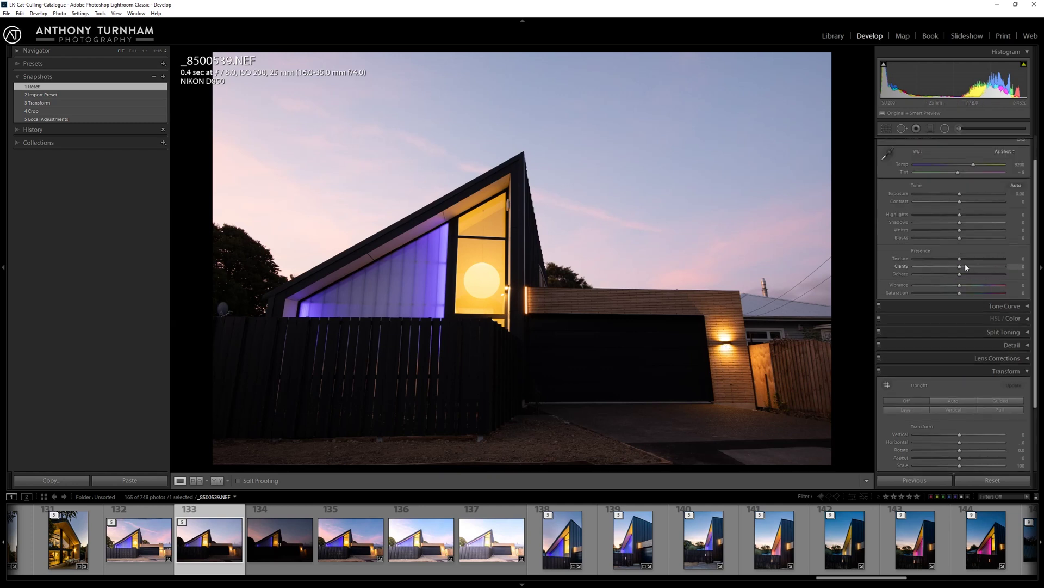
pyautogui.moveTo(962, 225); pyautogui.dragTo(942, 236)
pyautogui.click(726, 348)
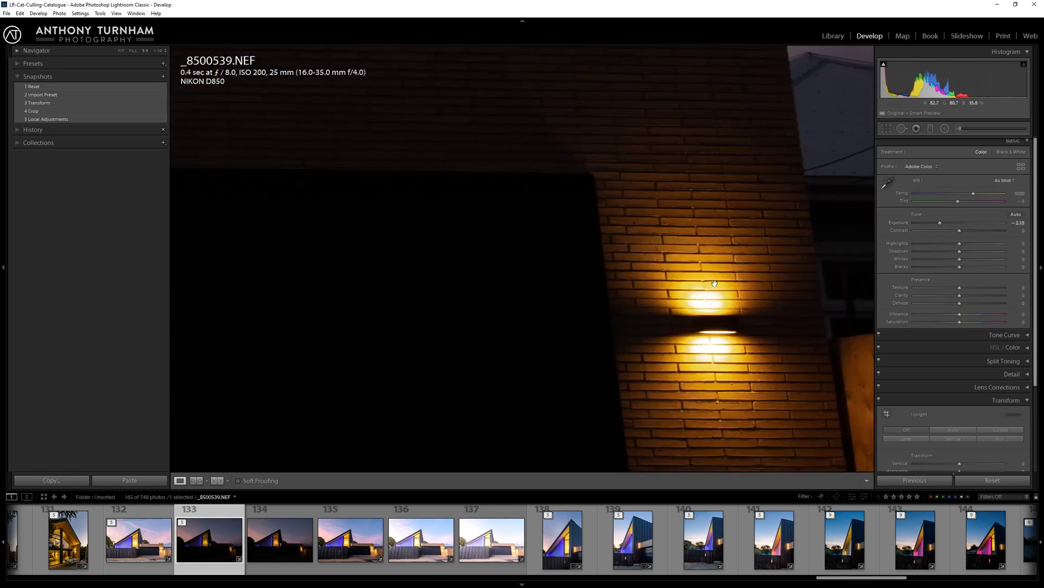
pyautogui.click(705, 294)
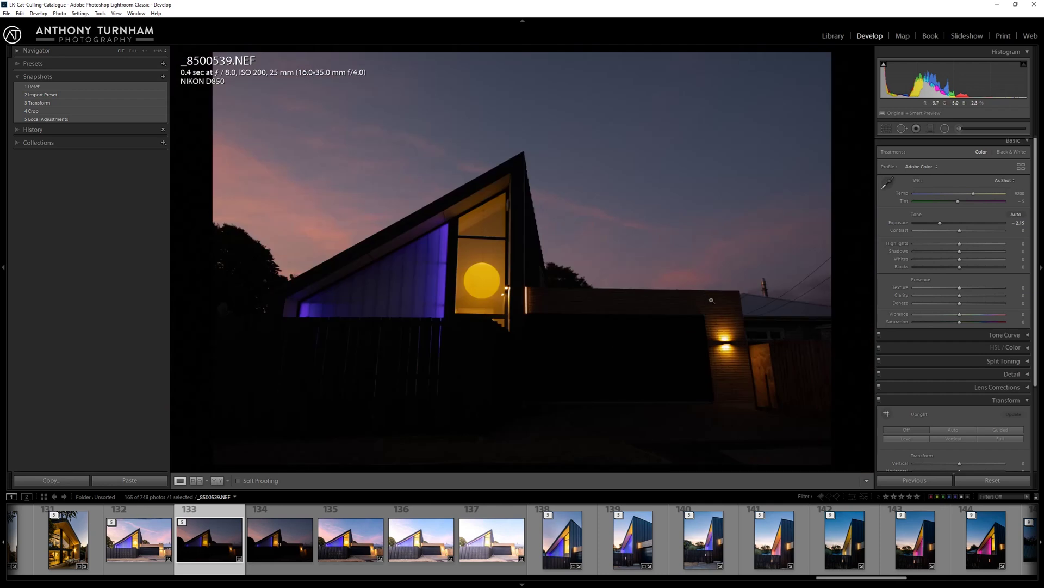
pyautogui.doubleClick(933, 223)
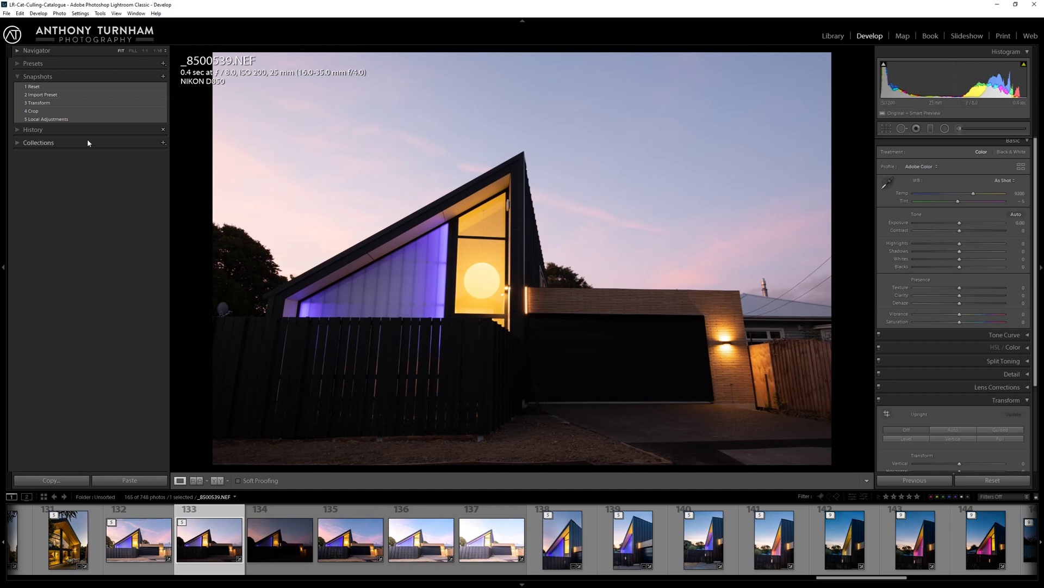
pyautogui.click(78, 96)
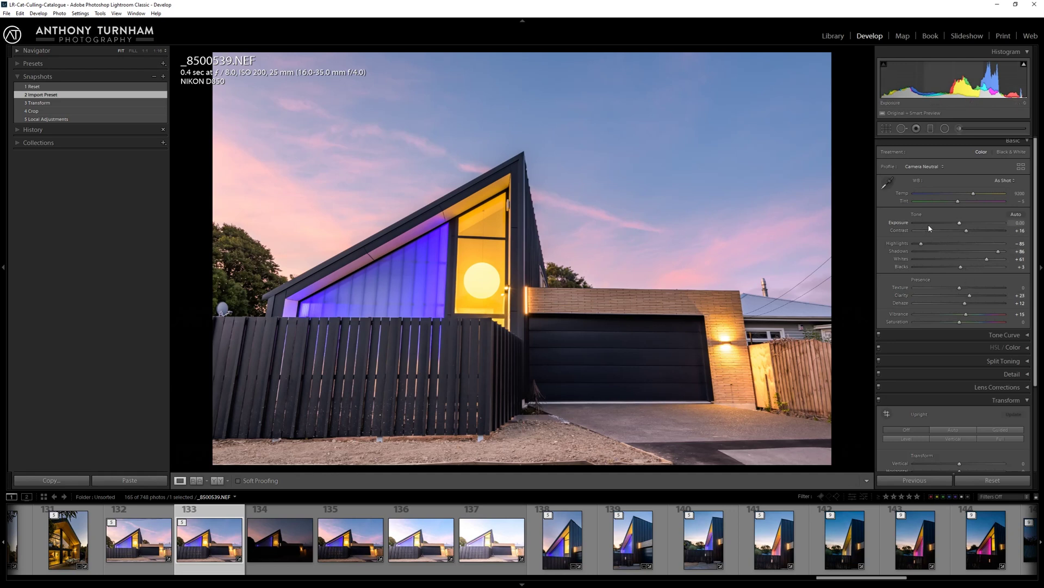
# Reset all tone sliders and set Clarity, Dehaze and Vibrance back to 0.
pyautogui.press('alt')
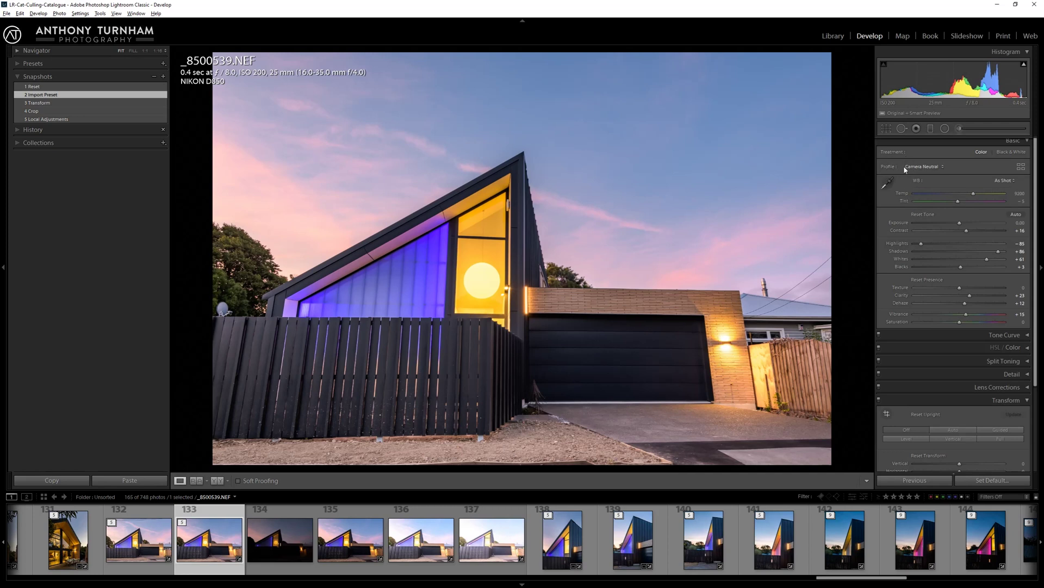
pyautogui.keyDown('alt'); pyautogui.click(930, 216); pyautogui.keyUp('alt')
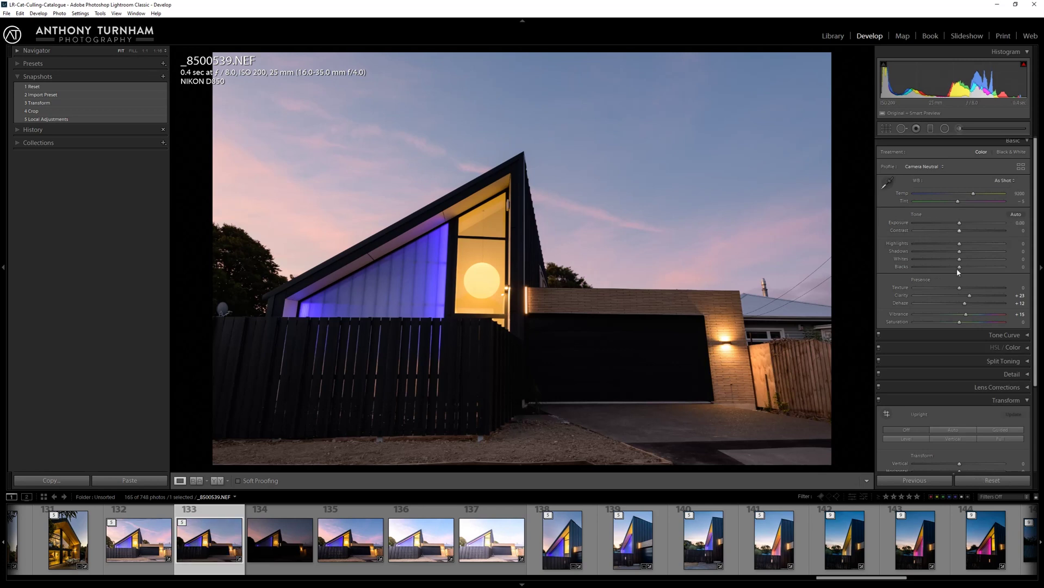
pyautogui.doubleClick(969, 295)
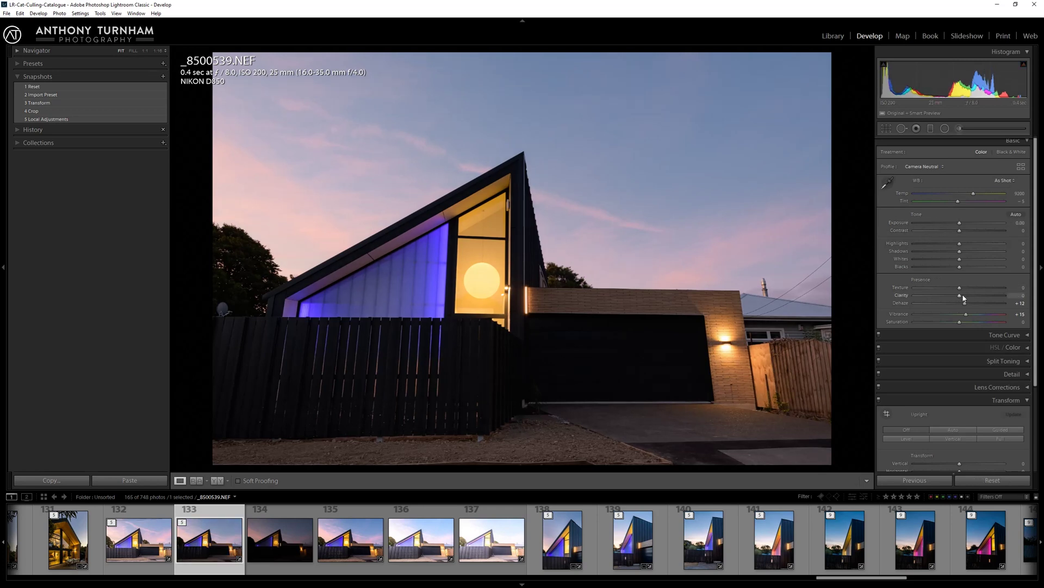
pyautogui.doubleClick(964, 302)
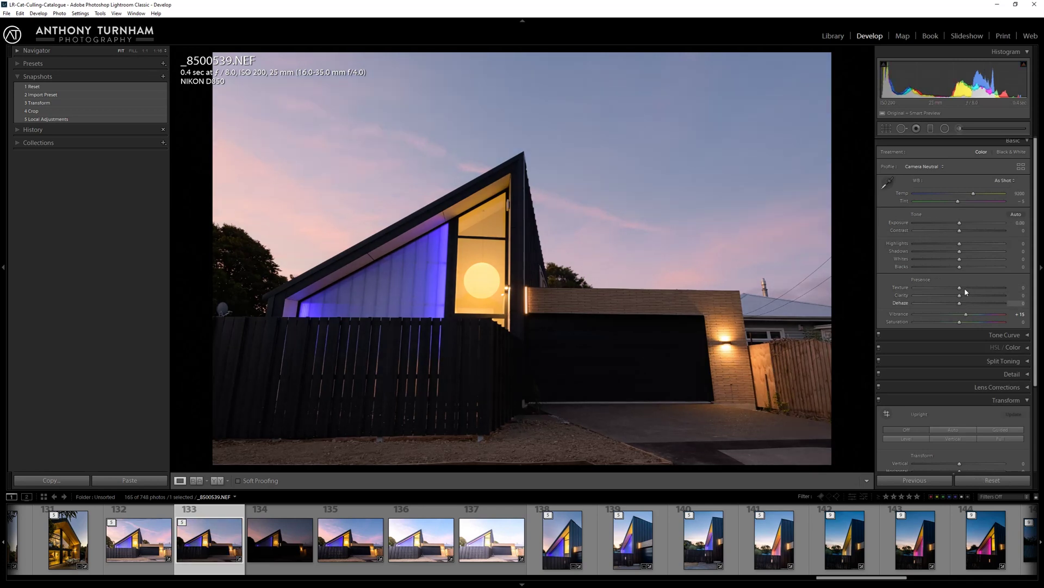
pyautogui.doubleClick(967, 314)
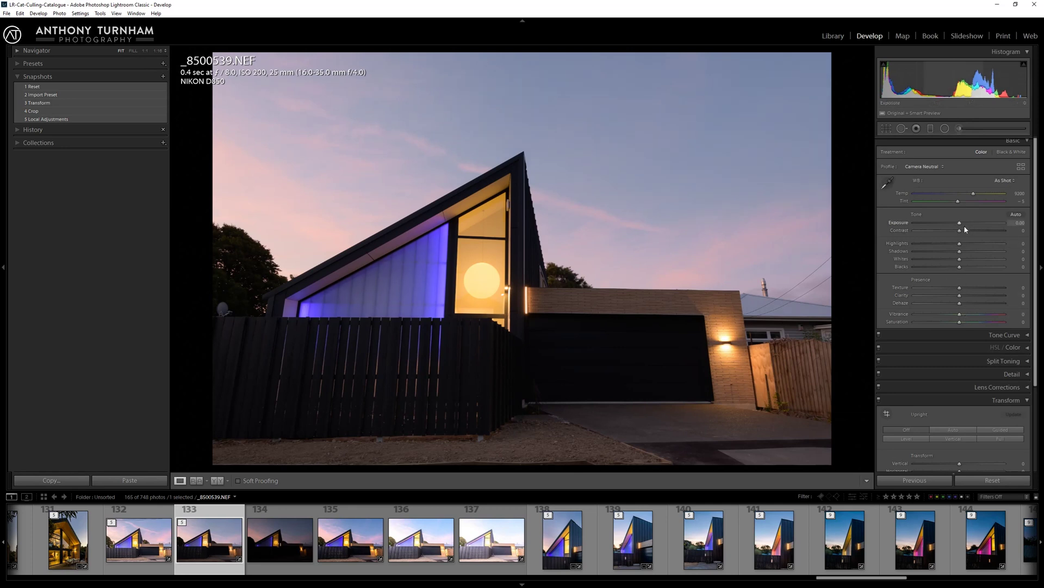
# Set Contrast to +27, Shadows to +81 and Whites to +8, comparing against the original.
pyautogui.moveTo(965, 229); pyautogui.dragTo(995, 254)
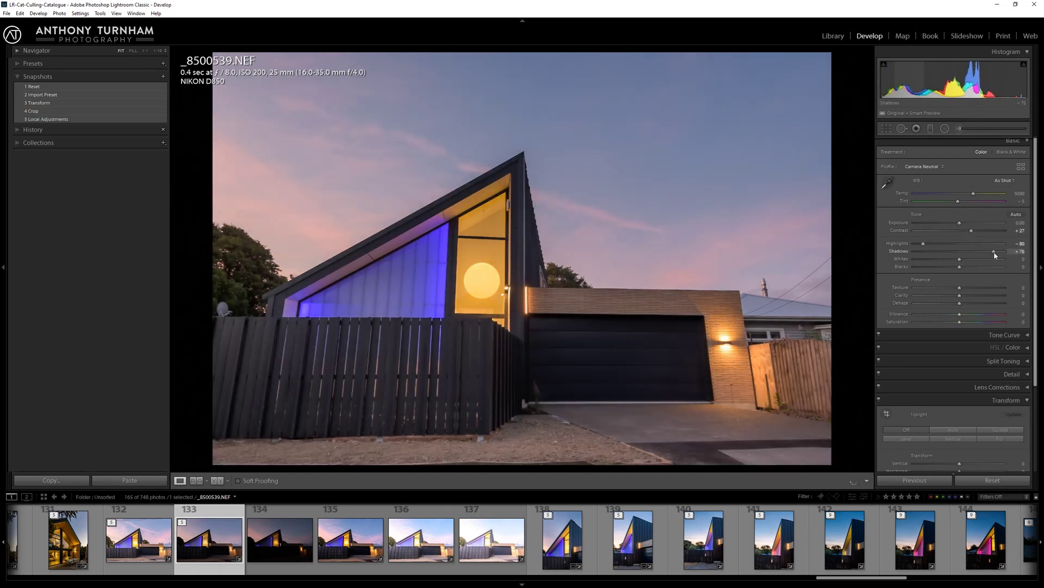
pyautogui.press('\\')
pyautogui.press('\\')
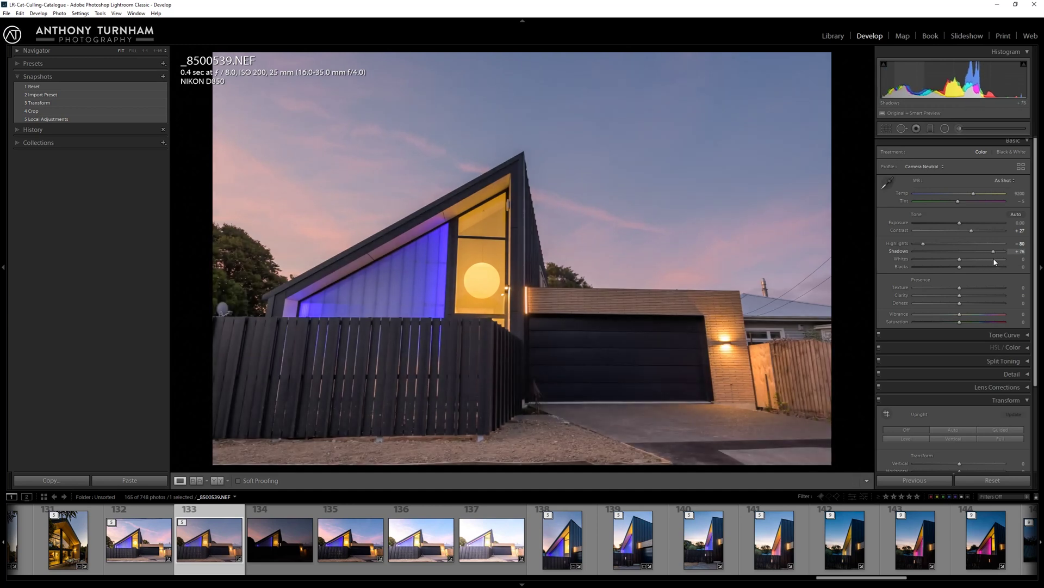
pyautogui.moveTo(994, 260); pyautogui.dragTo(994, 255)
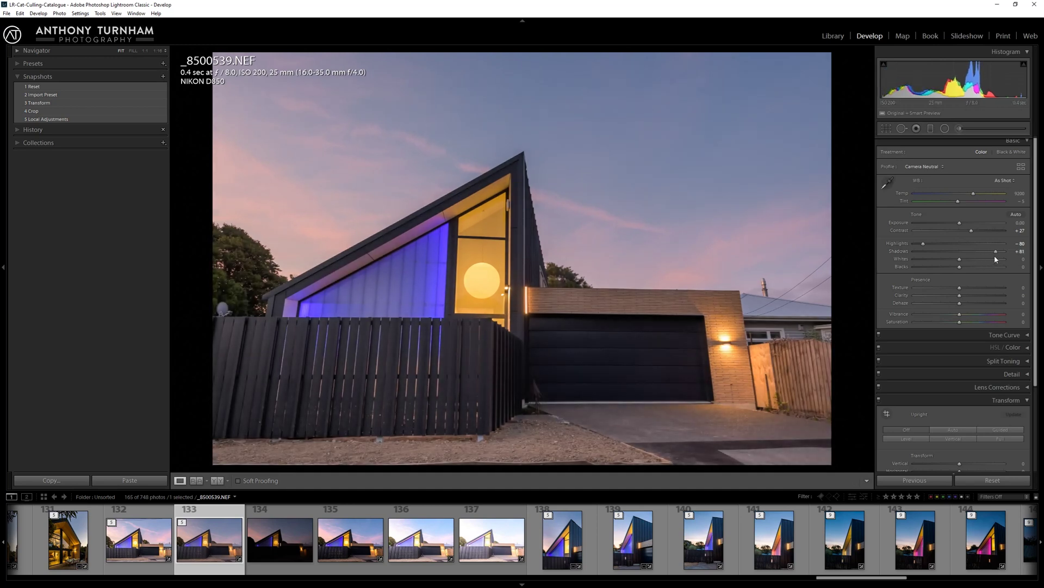
pyautogui.moveTo(960, 260); pyautogui.dragTo(963, 262)
# Raise Whites to +59, then set Clarity +30, Dehaze +11 and Vibrance +11.
pyautogui.moveTo(964, 260)
pyautogui.mouseDown()
pyautogui.moveTo(987, 261)
pyautogui.moveTo(959, 276)
pyautogui.mouseUp()
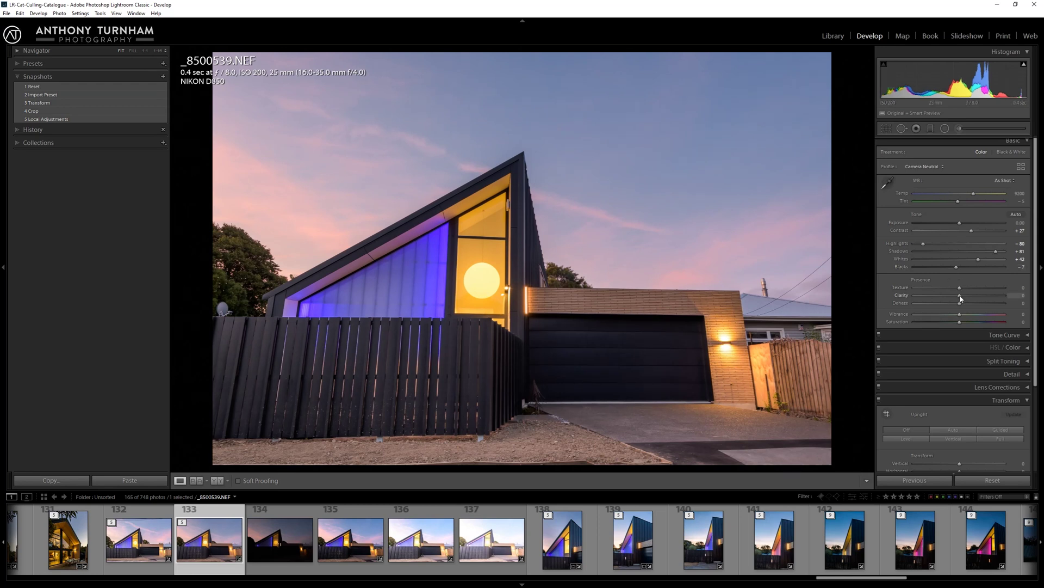
pyautogui.moveTo(961, 298); pyautogui.dragTo(1006, 303)
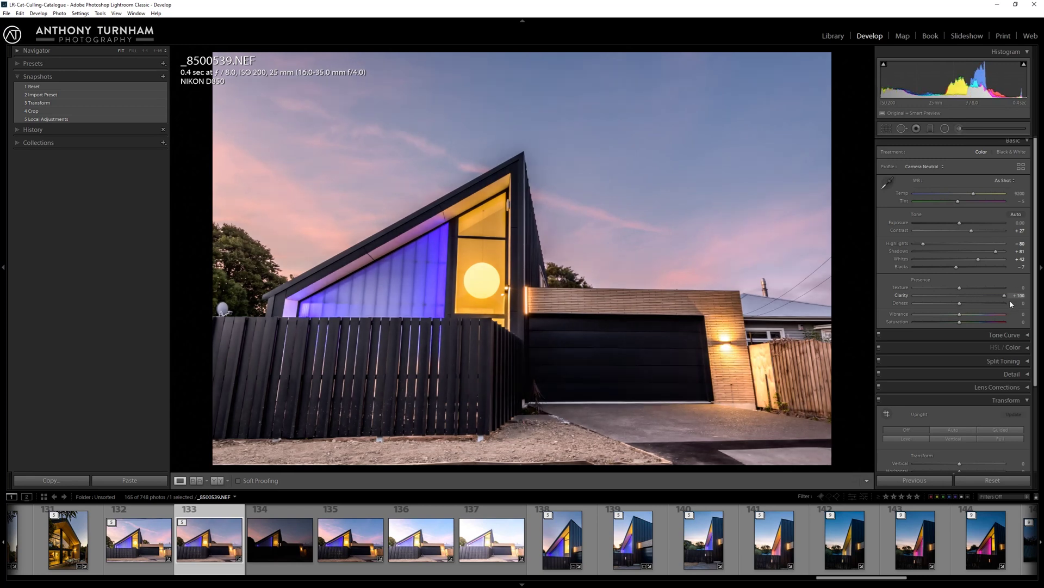
pyautogui.moveTo(1012, 304); pyautogui.dragTo(975, 302)
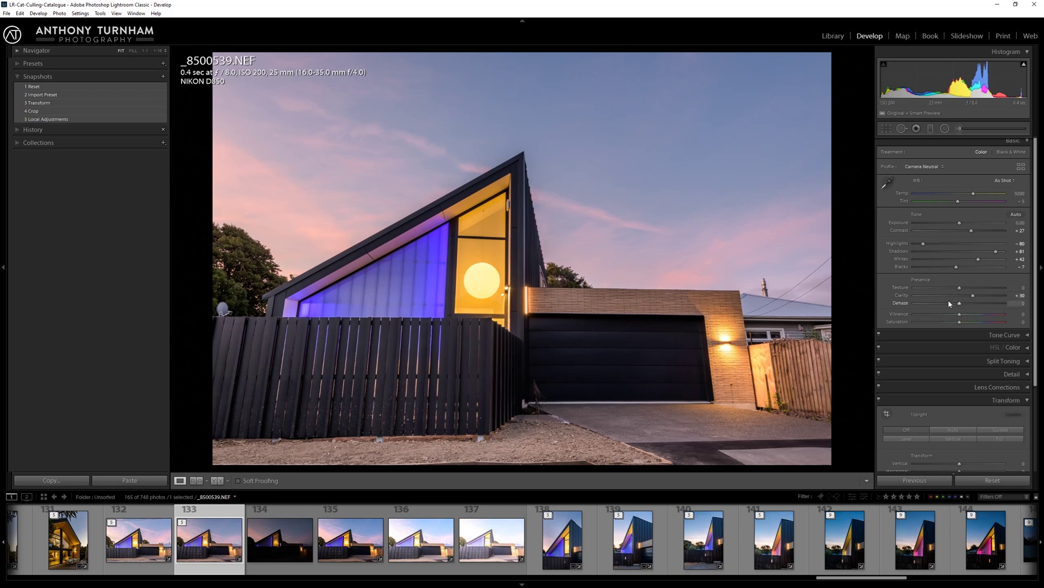
pyautogui.moveTo(959, 307); pyautogui.dragTo(965, 304)
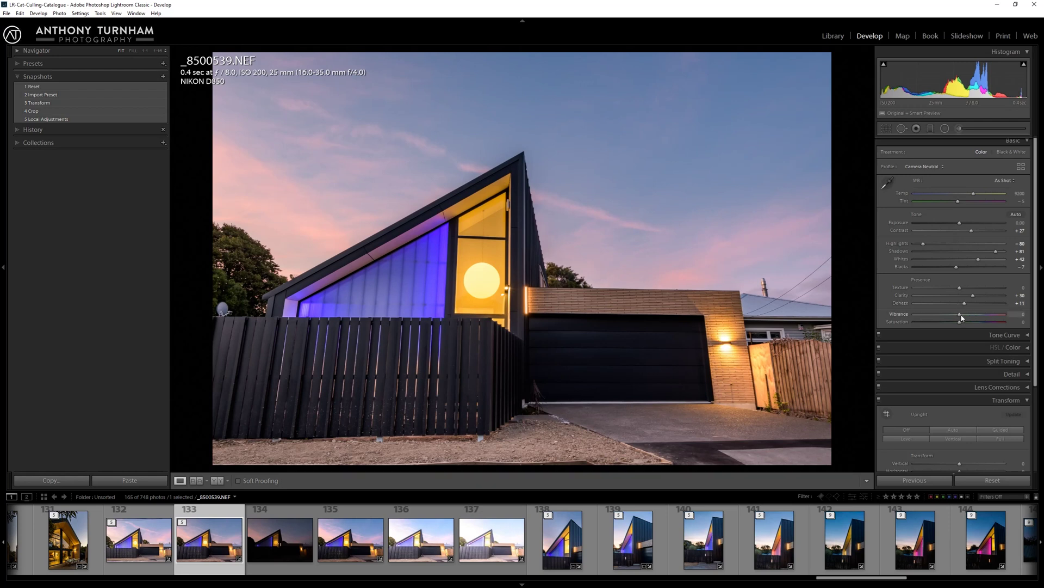
pyautogui.moveTo(962, 318); pyautogui.dragTo(967, 319)
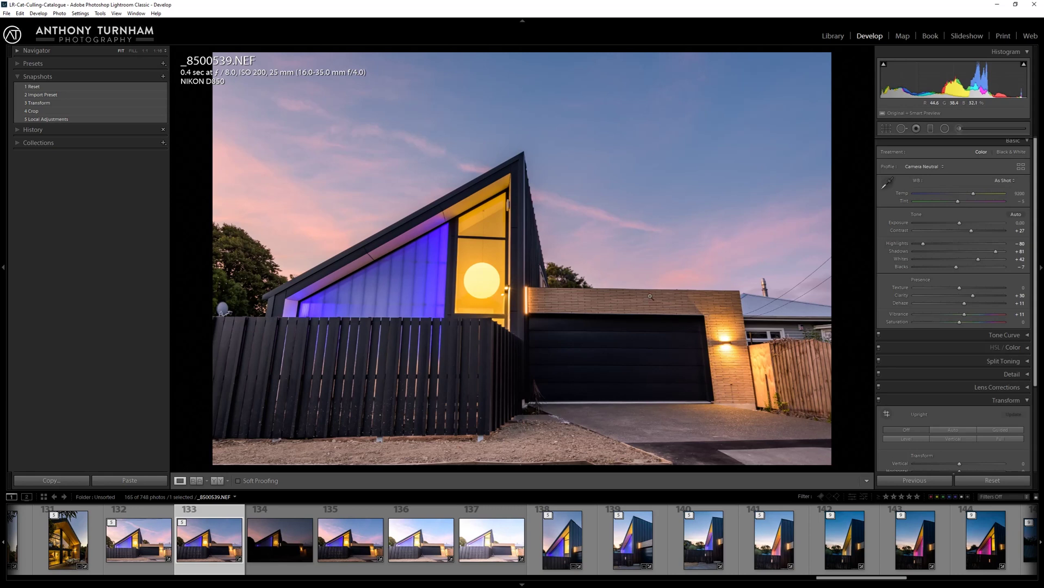
pyautogui.scroll(-1, 925, 415)
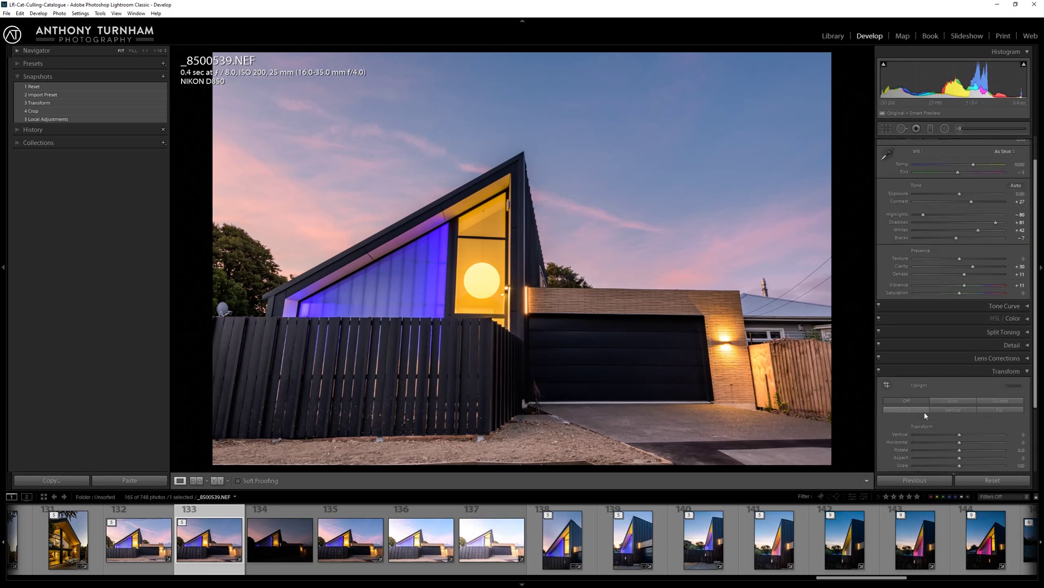
pyautogui.scroll(-1, 925, 415)
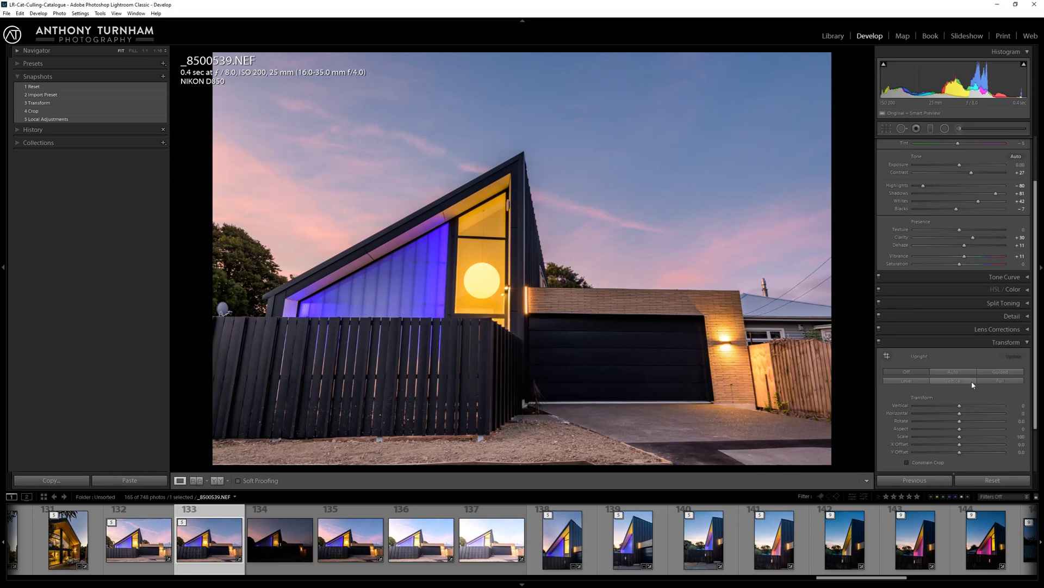
pyautogui.moveTo(948, 401); pyautogui.dragTo(958, 420)
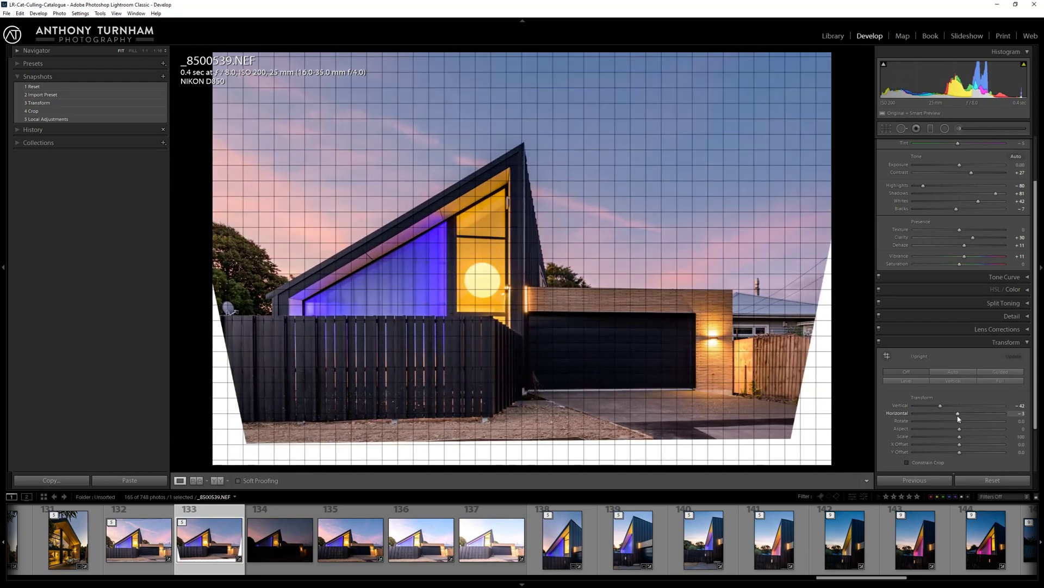
pyautogui.doubleClick(939, 406)
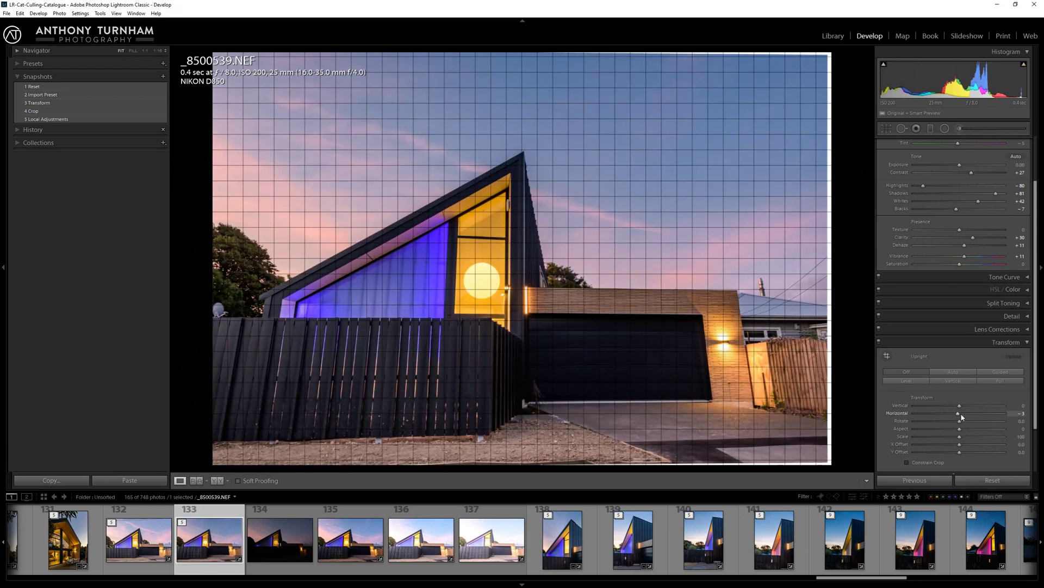
pyautogui.doubleClick(958, 413)
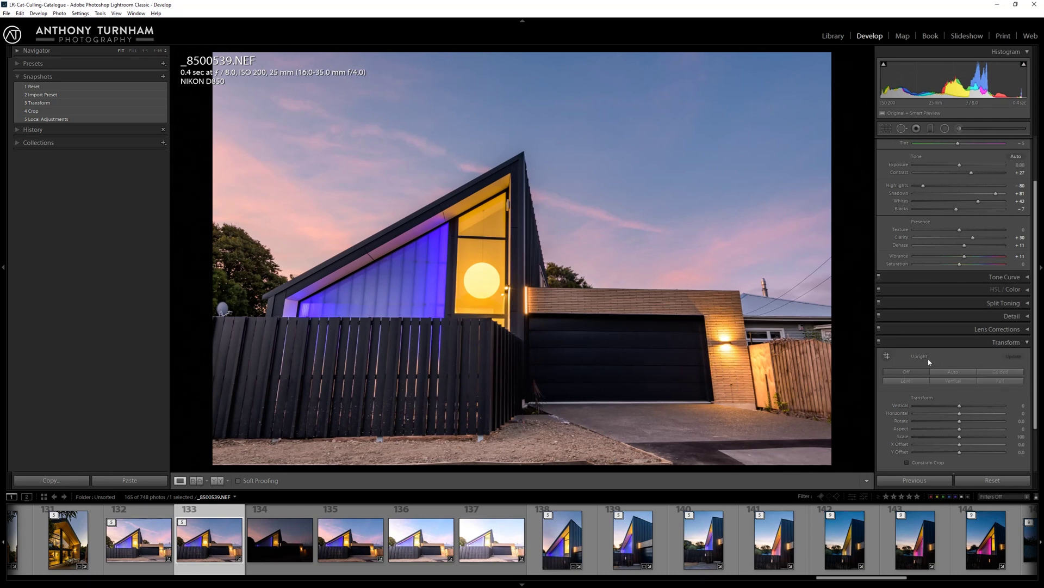
pyautogui.click(997, 373)
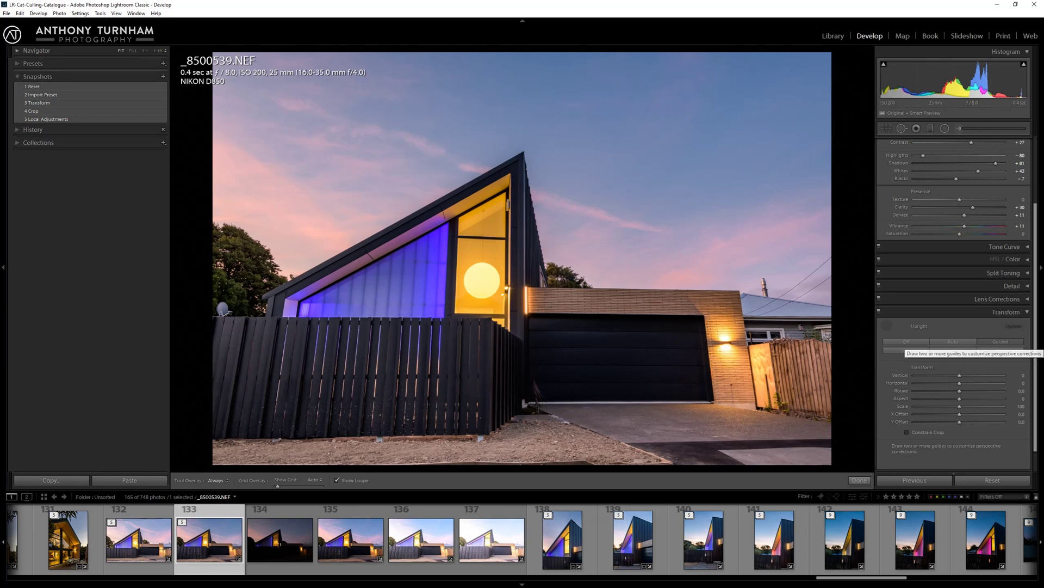
# Collapse the Basic panel, reopen Transform and activate the Guided Upright tool.
pyautogui.click(1023, 311)
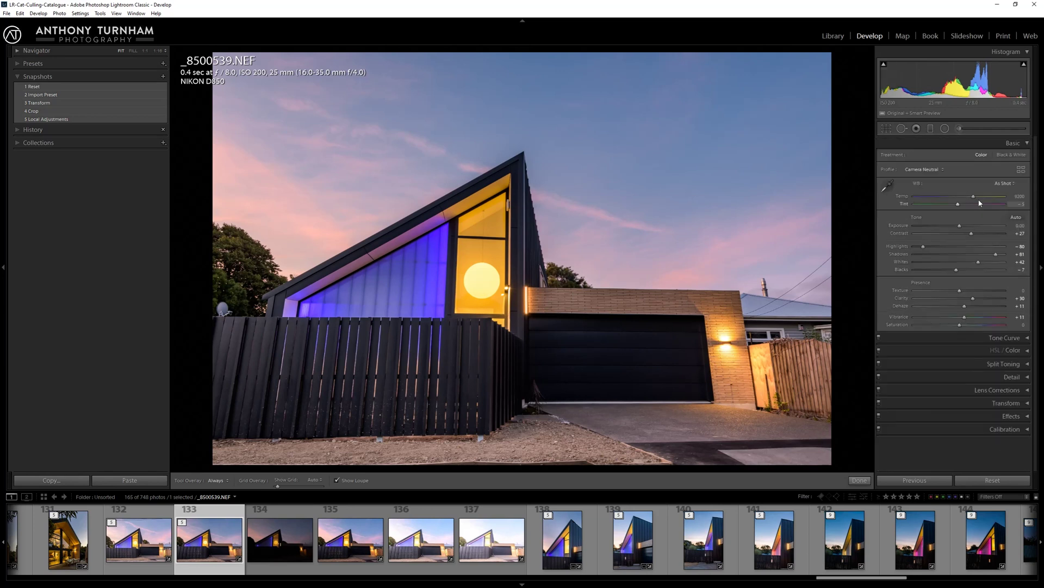
pyautogui.click(1019, 143)
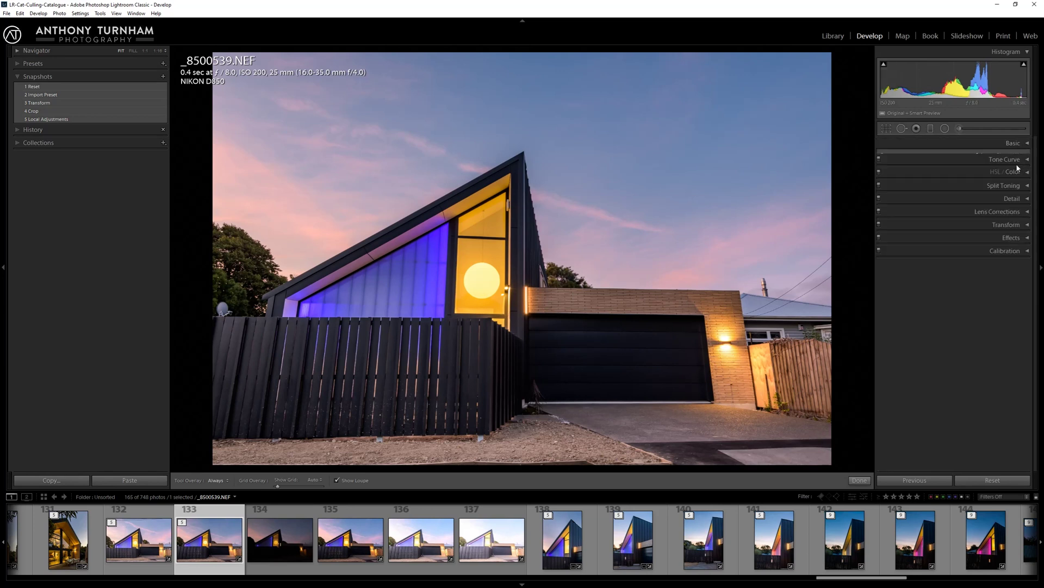
pyautogui.click(1004, 223)
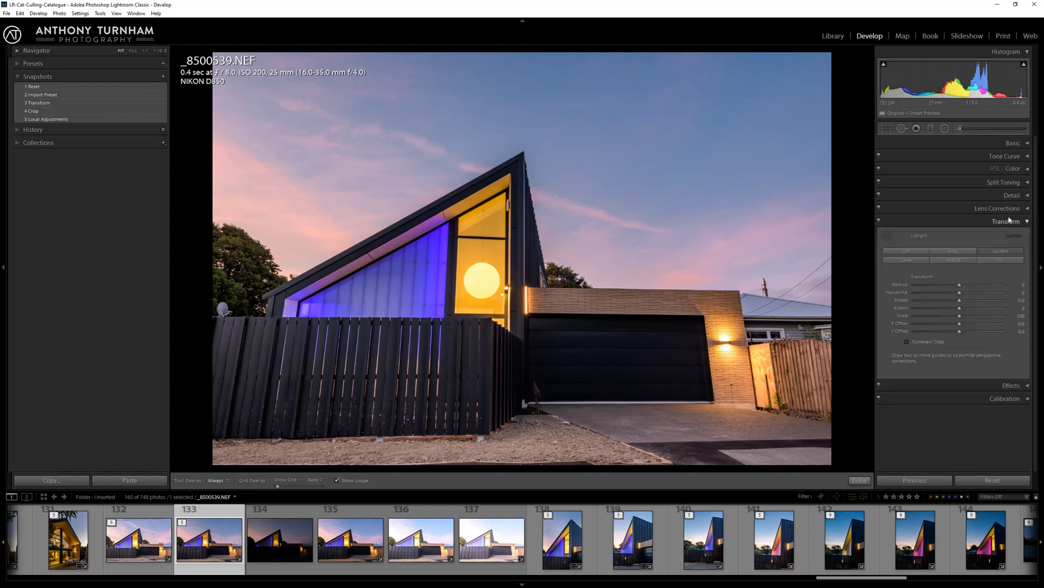
pyautogui.click(889, 237)
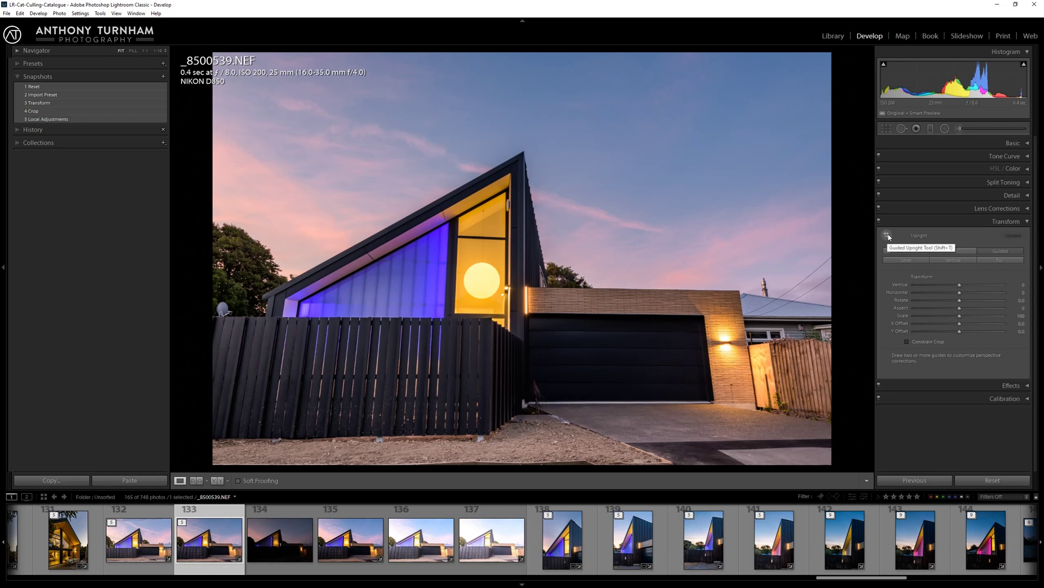
pyautogui.click(889, 238)
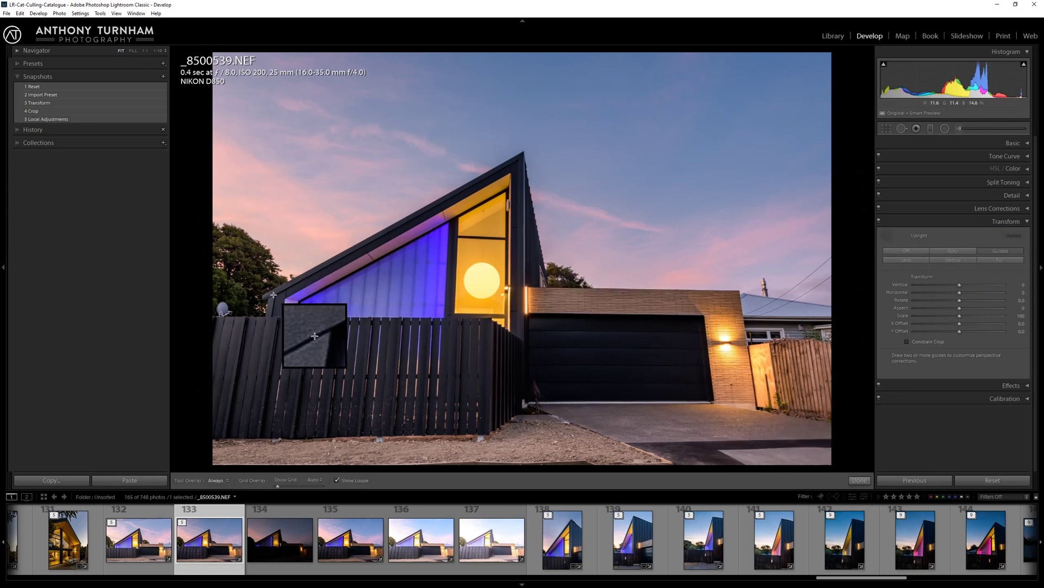
# Draw vertical guides on the house's left corner and garage's right edge, horizontal guides on the garage top and base.
pyautogui.moveTo(269, 293); pyautogui.dragTo(250, 421)
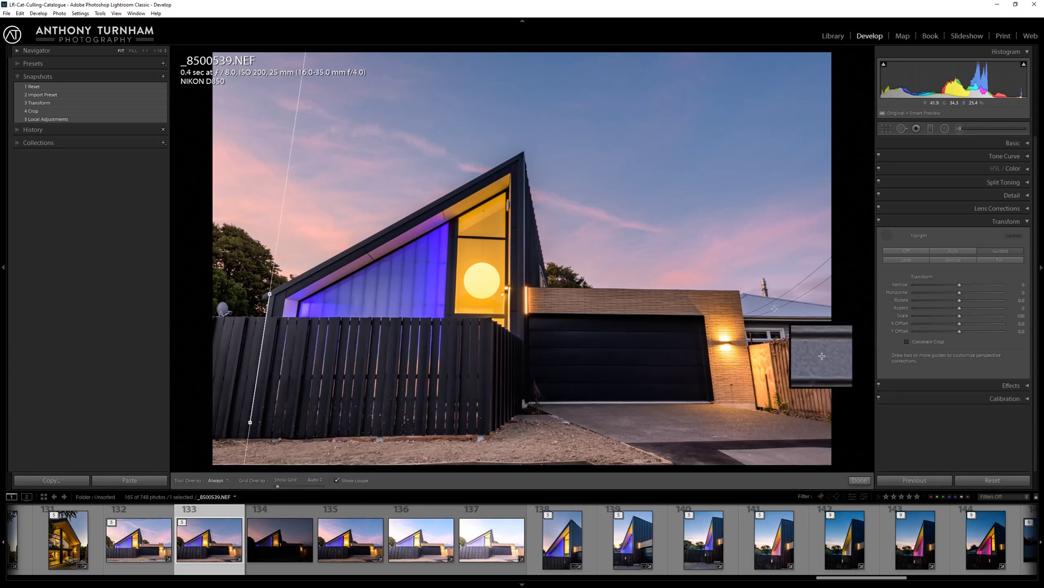
pyautogui.moveTo(740, 289); pyautogui.dragTo(755, 407)
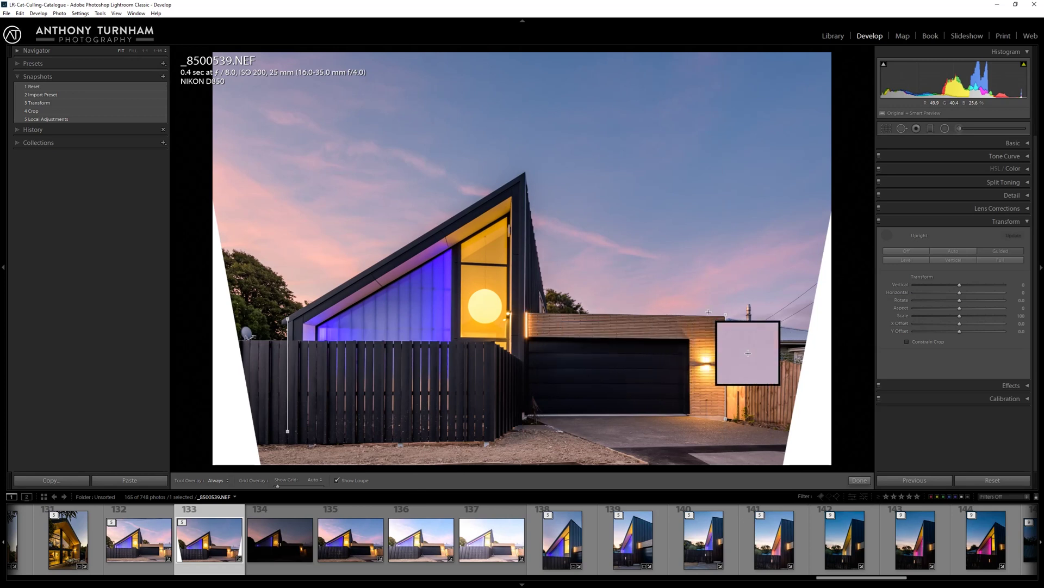
pyautogui.moveTo(708, 312); pyautogui.dragTo(706, 315)
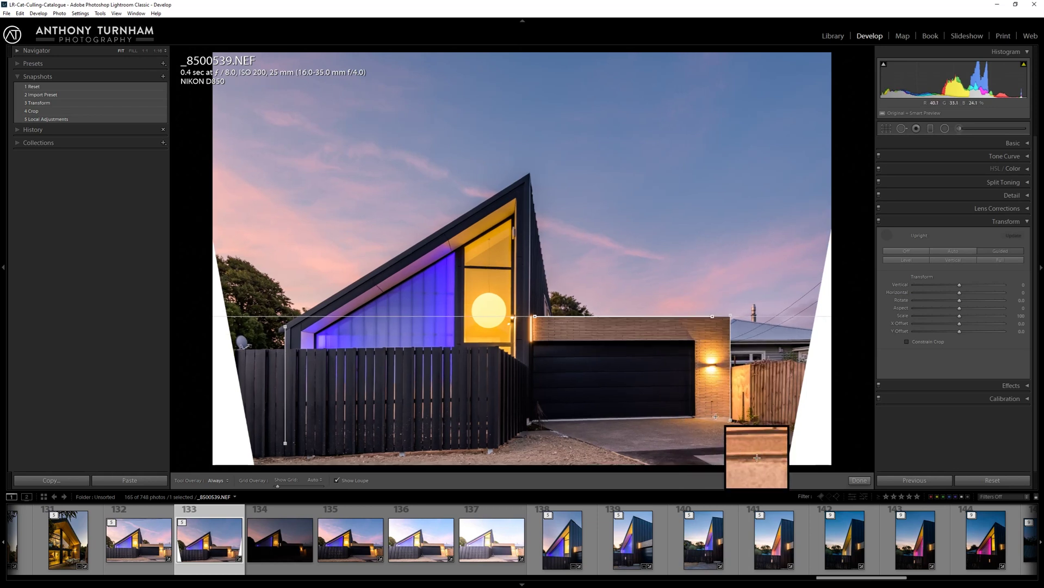
pyautogui.moveTo(715, 417); pyautogui.dragTo(457, 421)
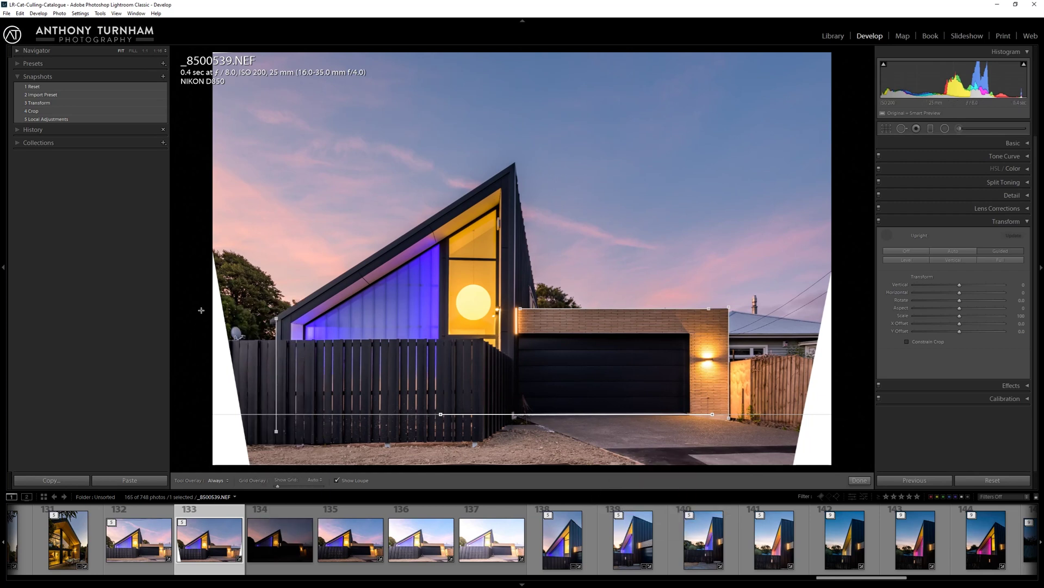
pyautogui.click(887, 128)
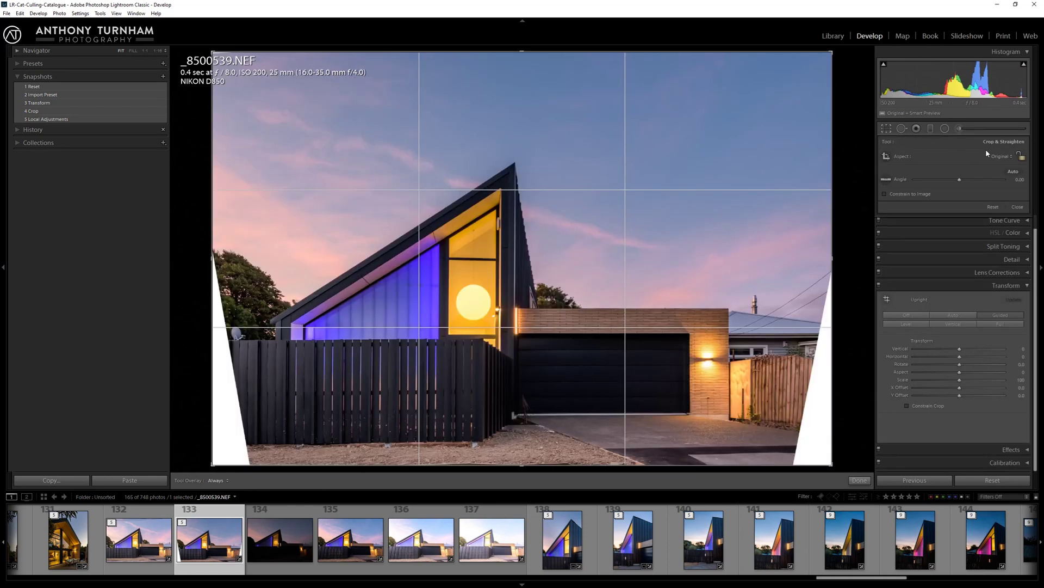
# Lock the crop to the original aspect ratio, trial an inward crop, then reset it.
pyautogui.click(1021, 157)
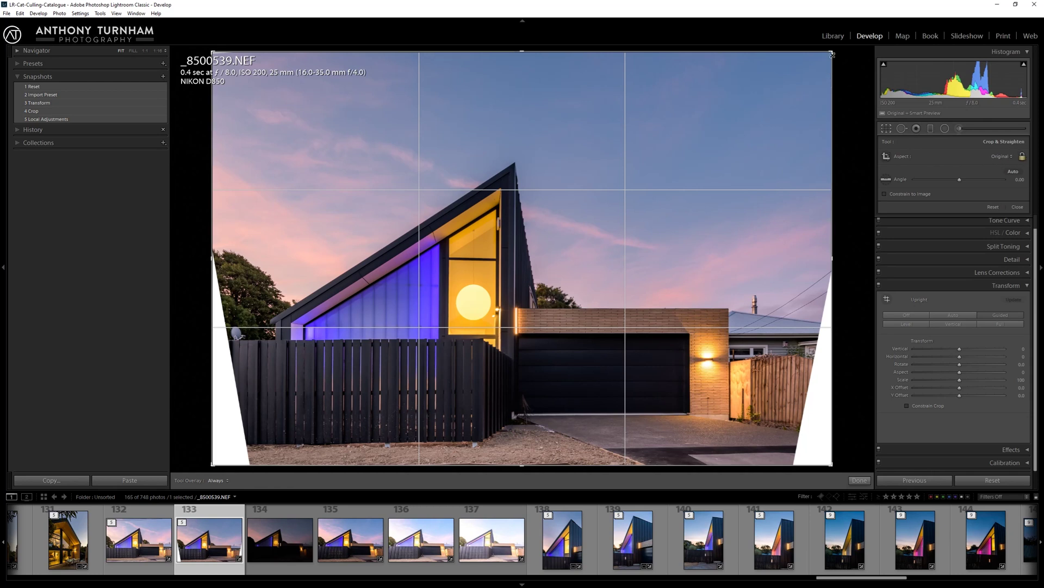
pyautogui.moveTo(832, 54); pyautogui.dragTo(783, 84)
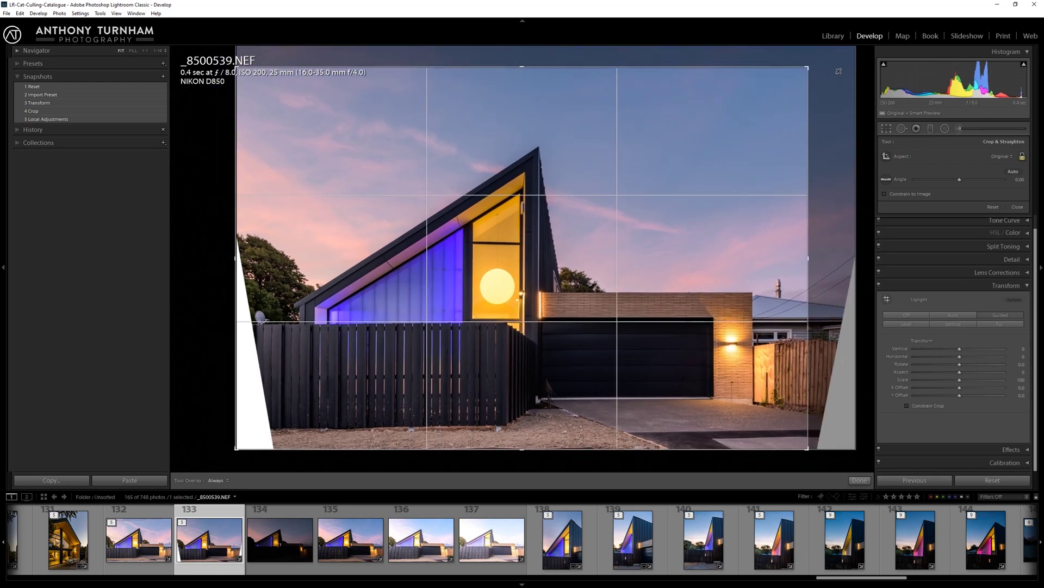
pyautogui.moveTo(236, 67); pyautogui.dragTo(256, 75)
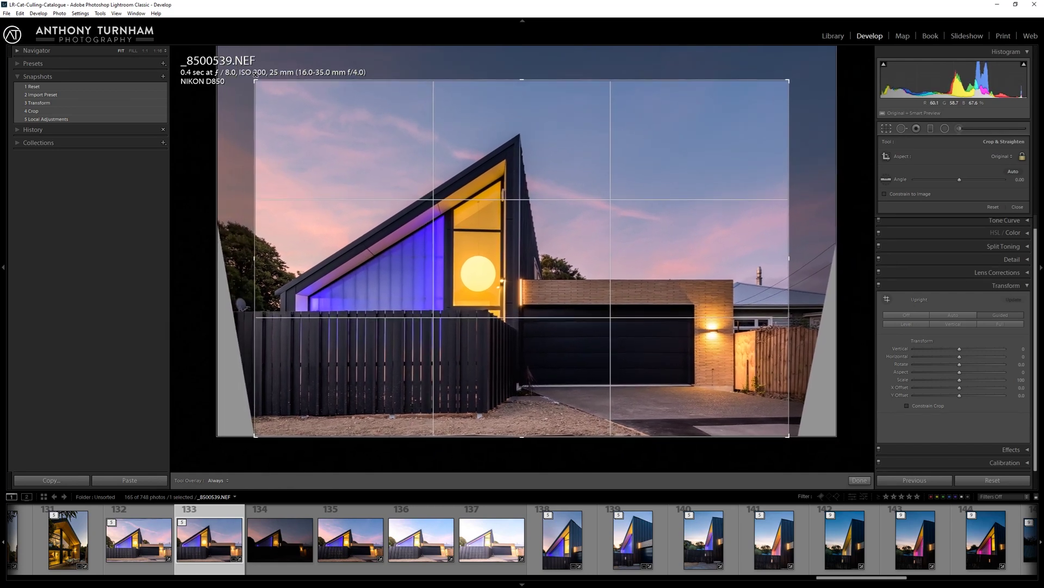
pyautogui.click(926, 407)
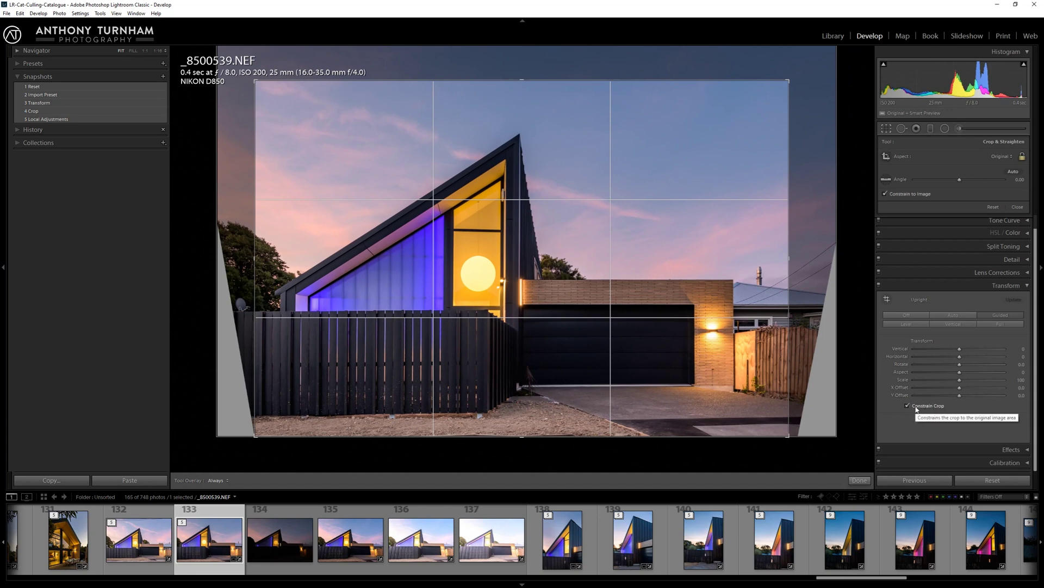
pyautogui.click(935, 409)
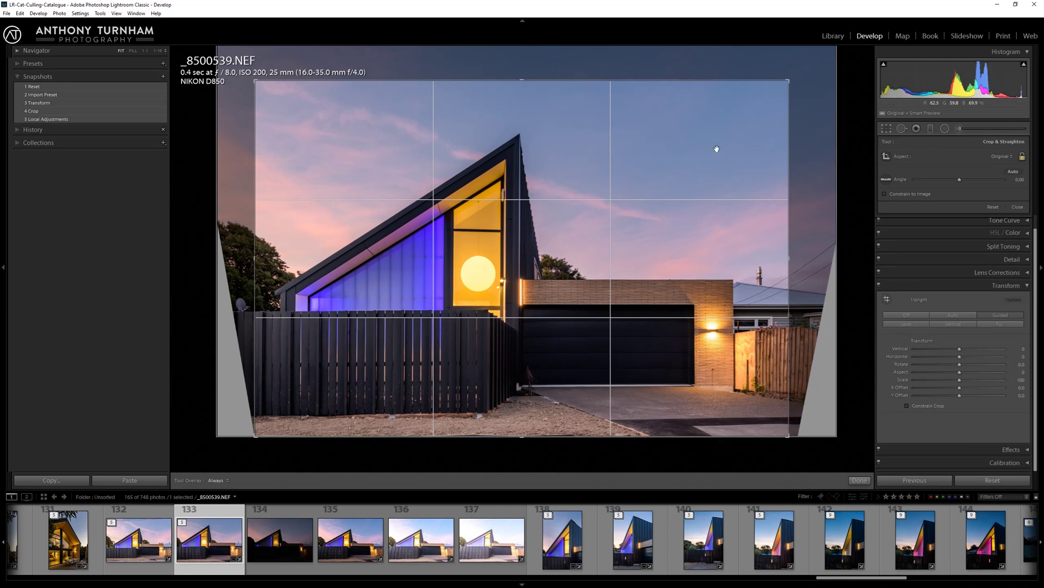
pyautogui.rightClick(716, 149)
pyautogui.click(732, 152)
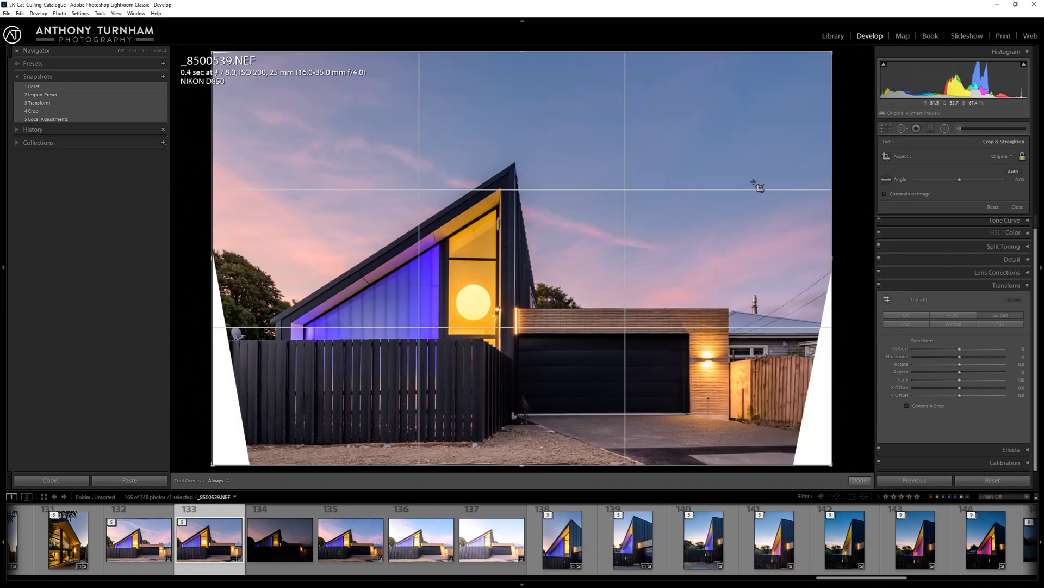
# Constrain the crop to the image, tighten the bottom-right corner, reposition the photo and apply the crop.
pyautogui.click(921, 409)
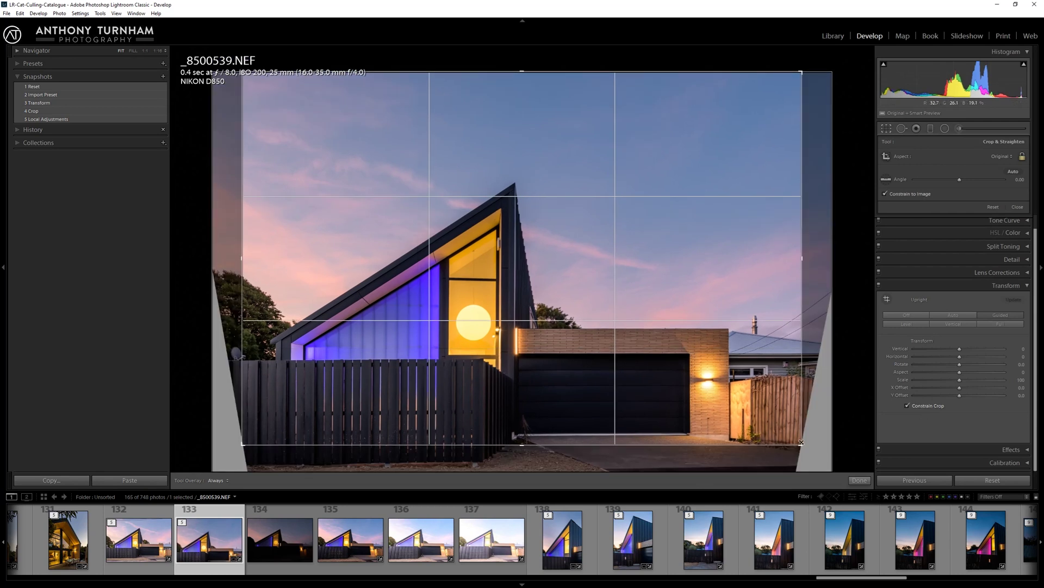
pyautogui.moveTo(801, 442); pyautogui.dragTo(792, 438)
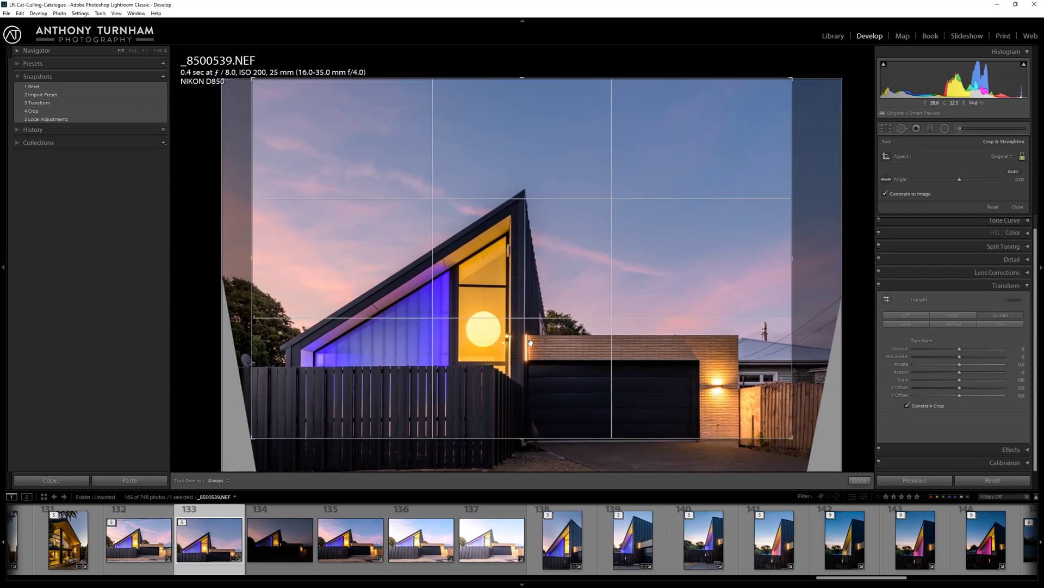
pyautogui.moveTo(531, 343); pyautogui.dragTo(548, 309)
pyautogui.press('Return')
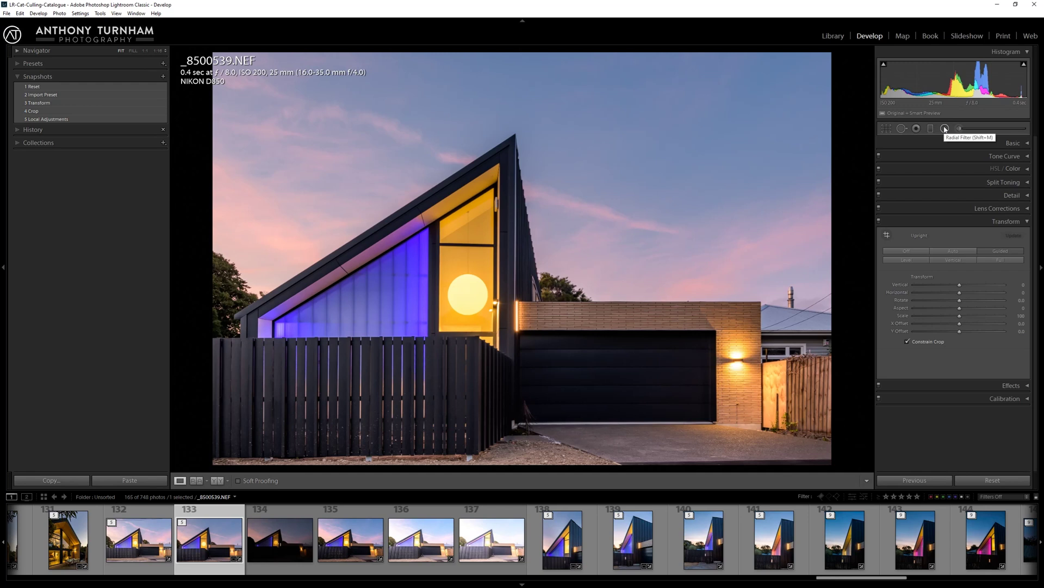
# Switch to the Graduated Filter tool.
pyautogui.click(931, 129)
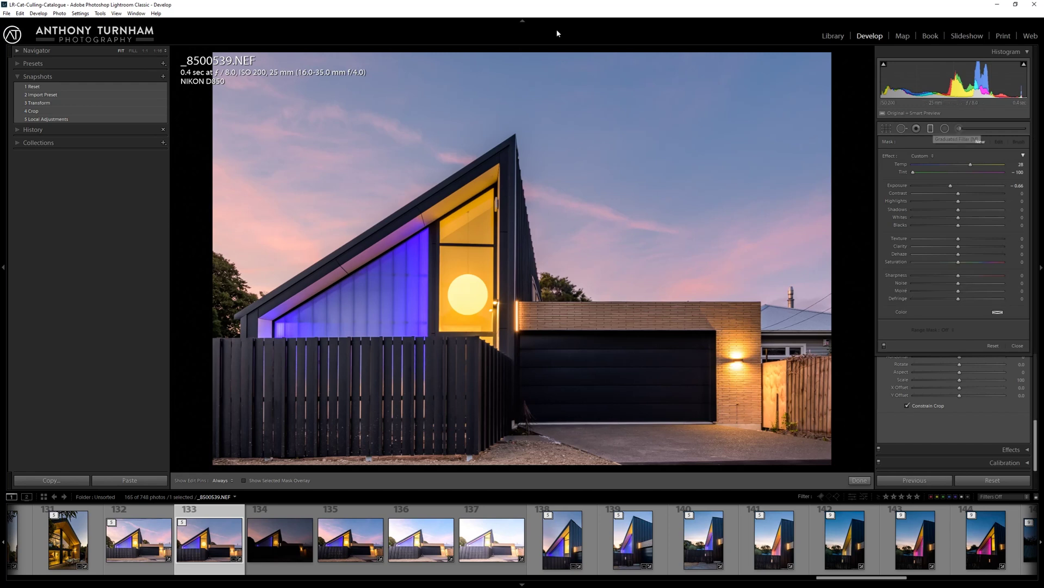
# Draw a graduated filter down from the top of the sky, reset its settings and set Exposure to -0.92.
pyautogui.moveTo(586, 52); pyautogui.dragTo(608, 355)
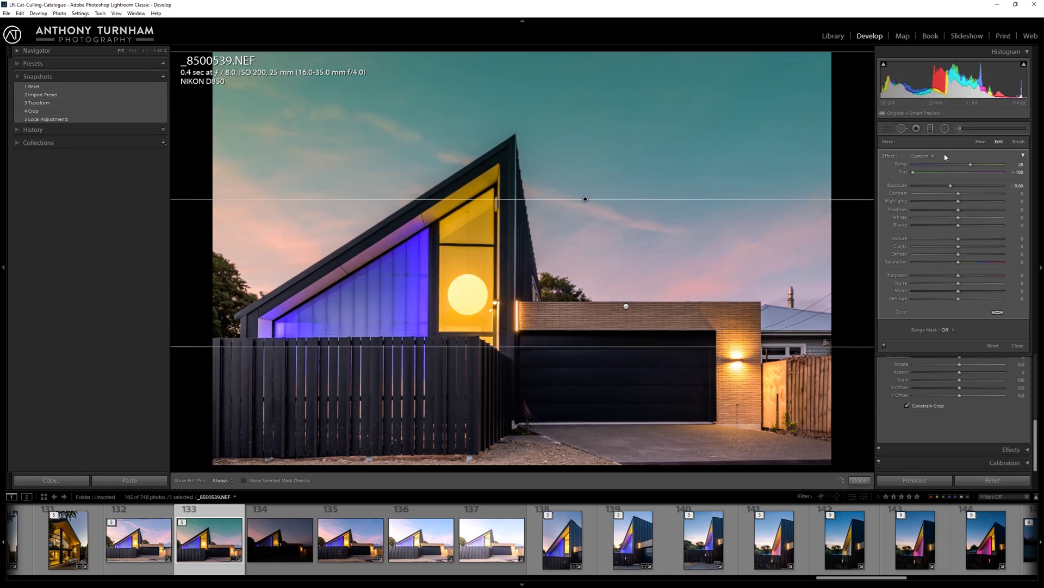
pyautogui.press('alt')
pyautogui.press('alt')
pyautogui.keyDown('alt'); pyautogui.click(888, 156); pyautogui.keyUp('alt')
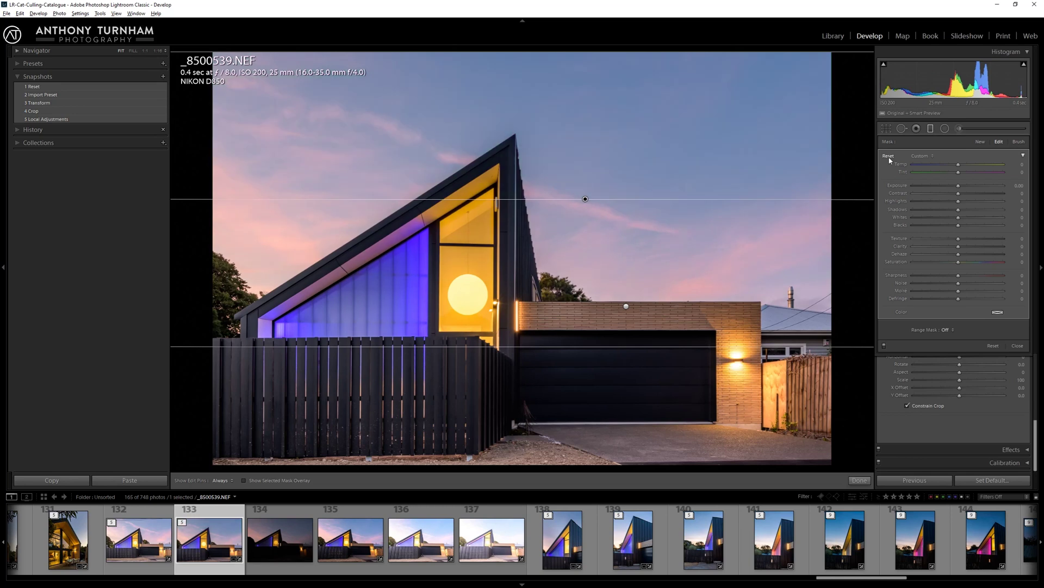
pyautogui.moveTo(959, 188); pyautogui.dragTo(972, 224)
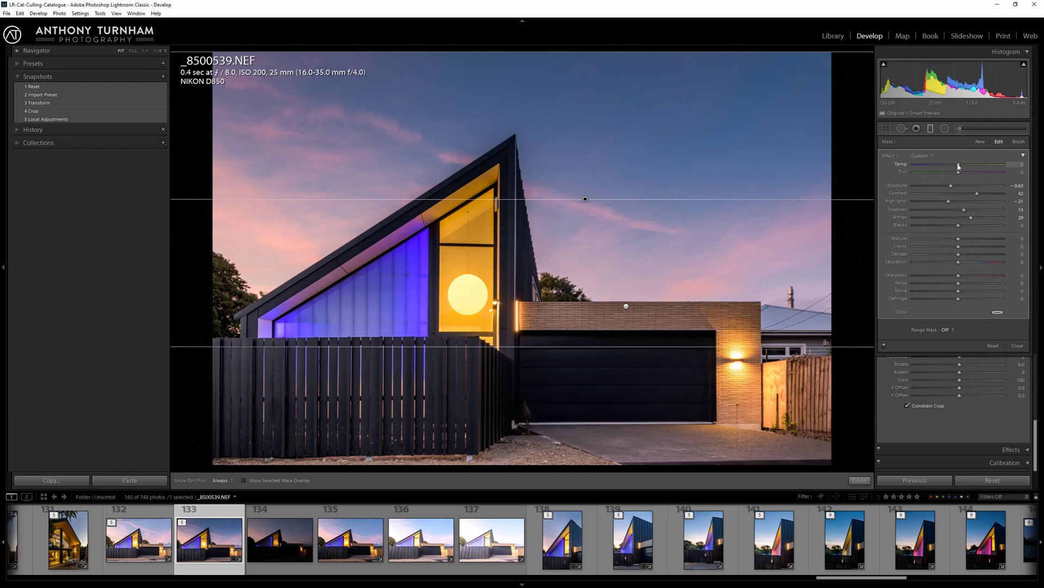
# Cool the sky filter to Temp -18 with Tint 5, undoing an accidental deletion.
pyautogui.moveTo(959, 165); pyautogui.dragTo(950, 170)
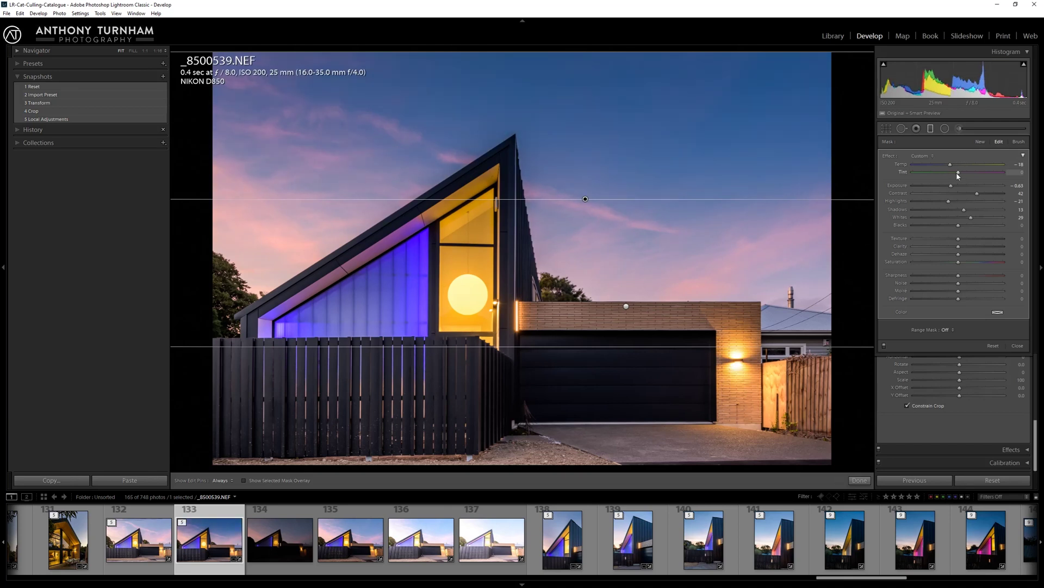
pyautogui.moveTo(958, 173); pyautogui.dragTo(960, 173)
pyautogui.press('Delete')
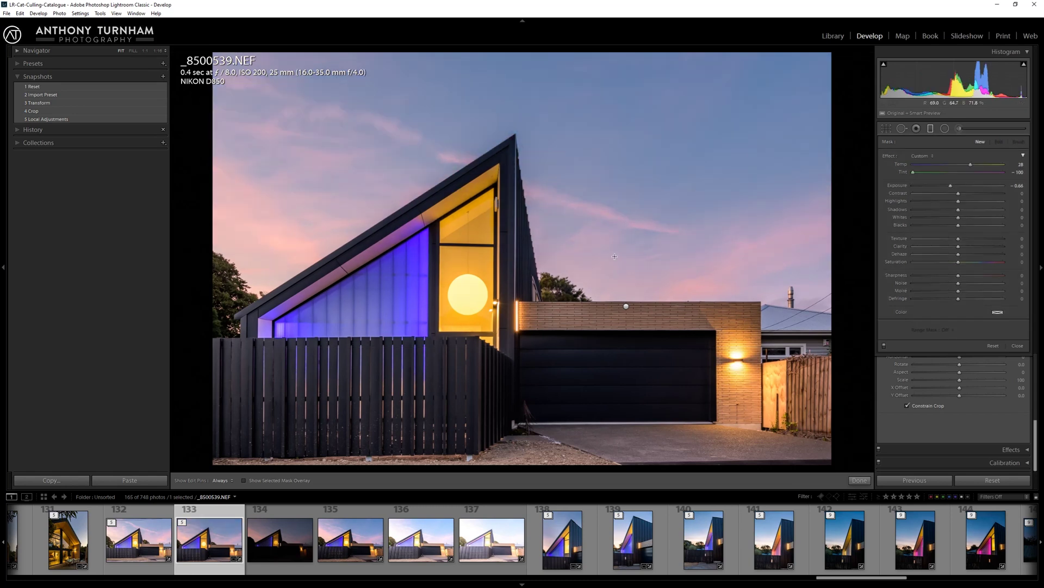
pyautogui.hotkey('ctrl', 'z')
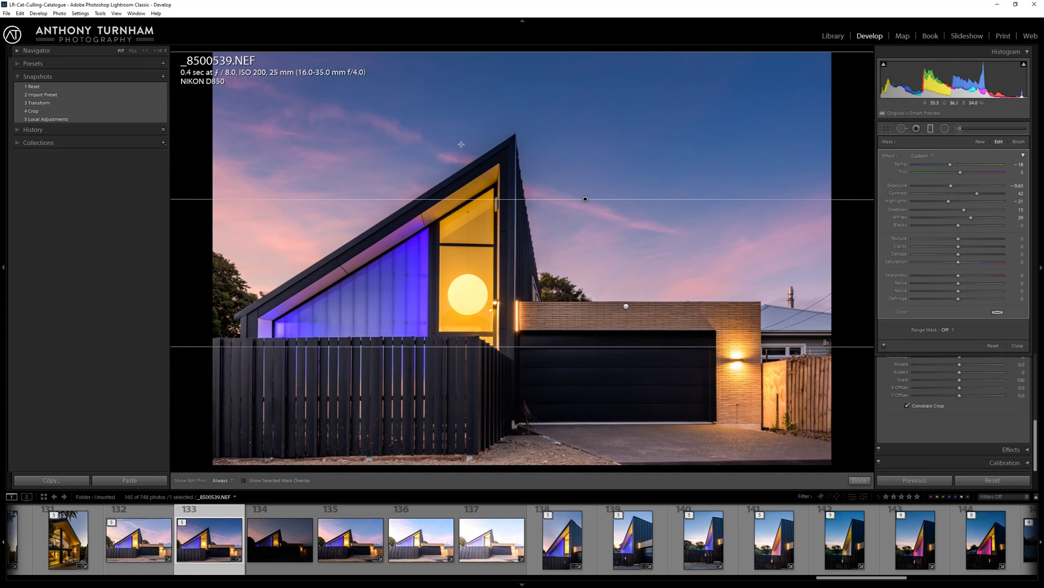
# Add a Color range mask to the sky filter, sampling two sky colour regions.
pyautogui.click(947, 330)
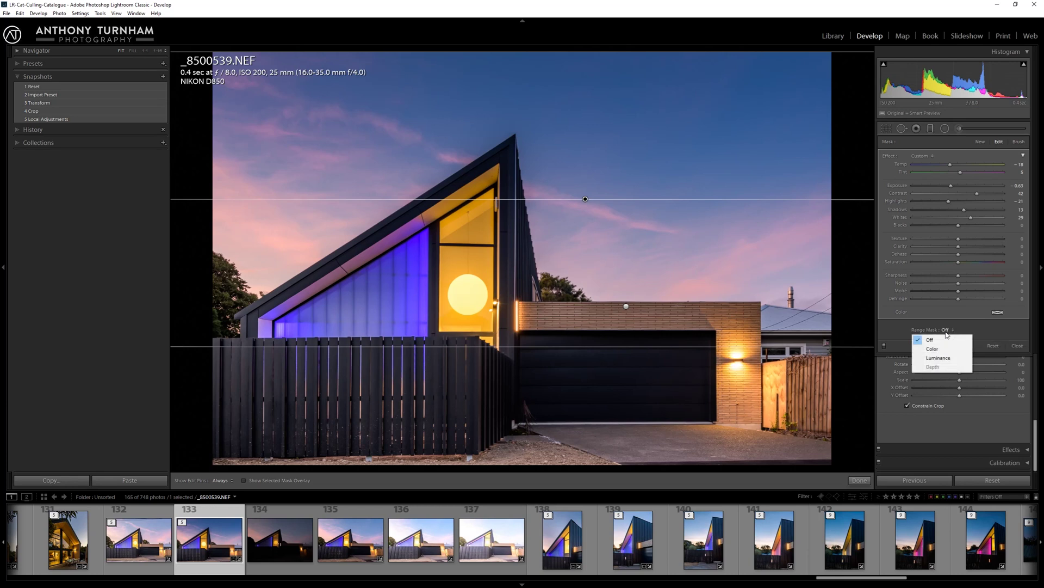
pyautogui.click(934, 351)
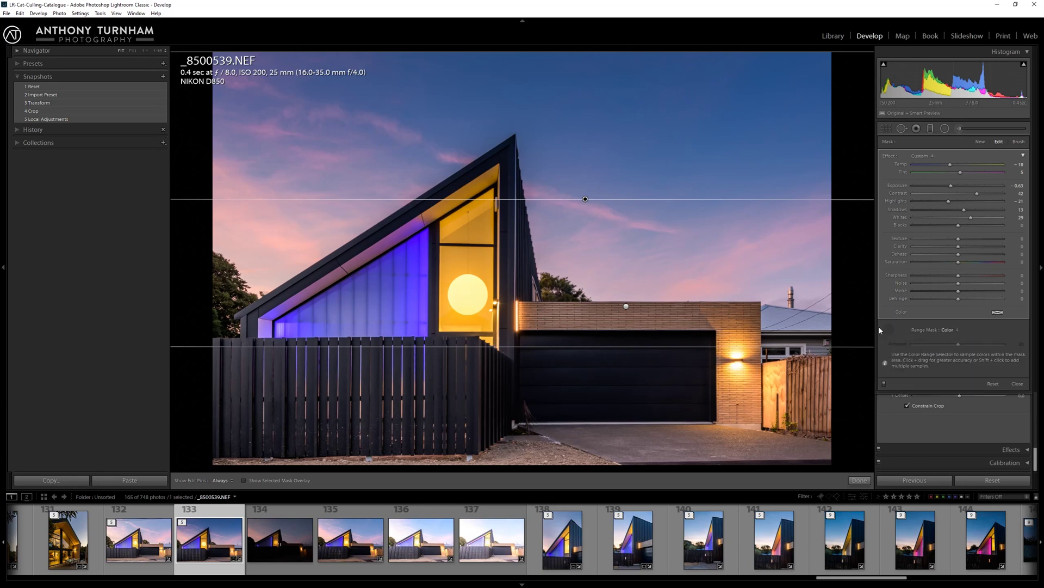
pyautogui.click(887, 329)
pyautogui.moveTo(578, 149); pyautogui.dragTo(617, 193)
pyautogui.moveTo(579, 149)
pyautogui.mouseDown()
pyautogui.moveTo(603, 161)
pyautogui.moveTo(668, 272)
pyautogui.mouseUp()
# Check the mask coverage with the overlay, then hide it and toggle the toolbar off and back on.
pyautogui.click(251, 481)
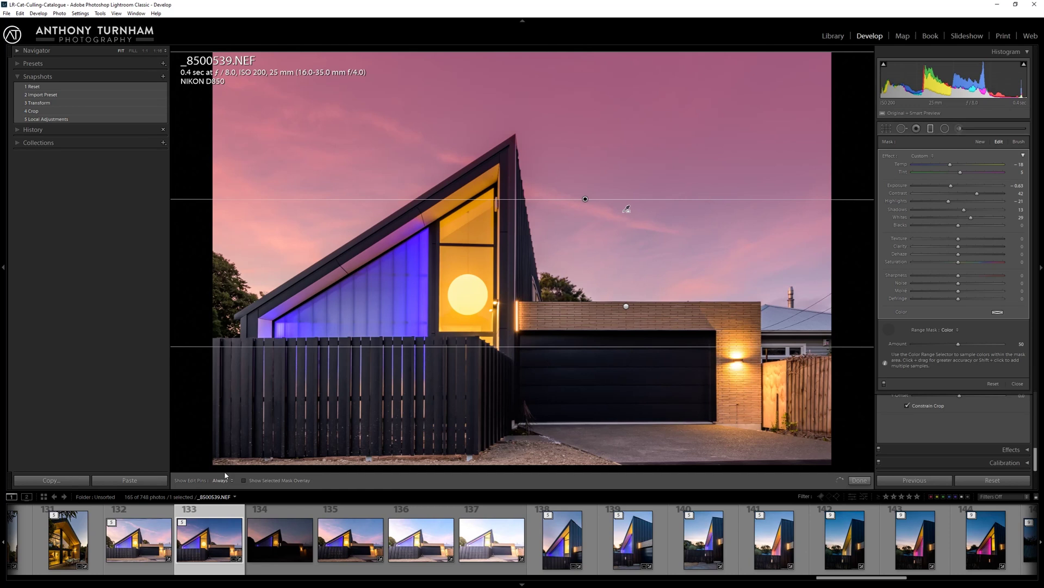
pyautogui.click(306, 482)
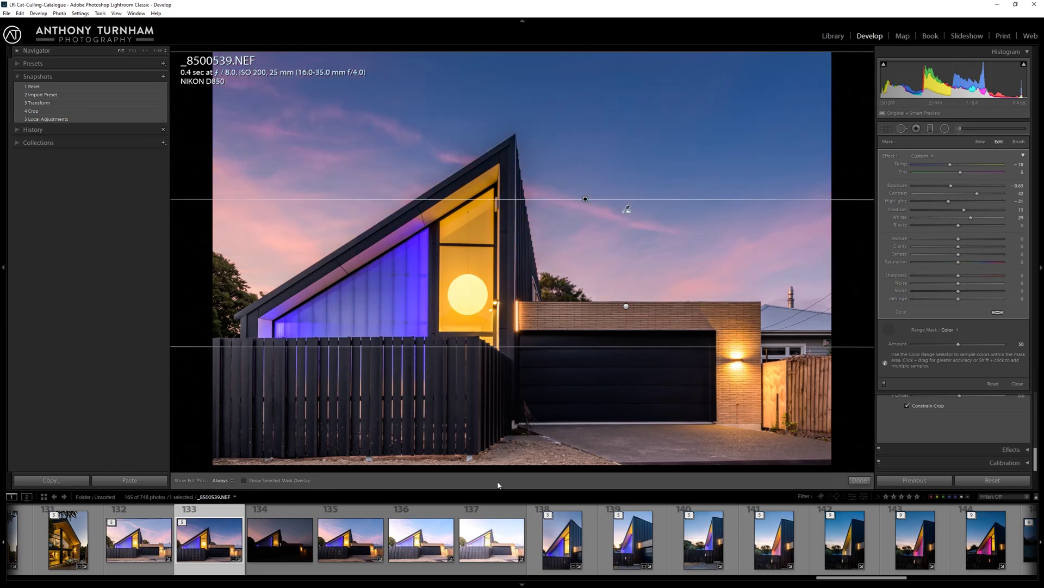
pyautogui.press('t')
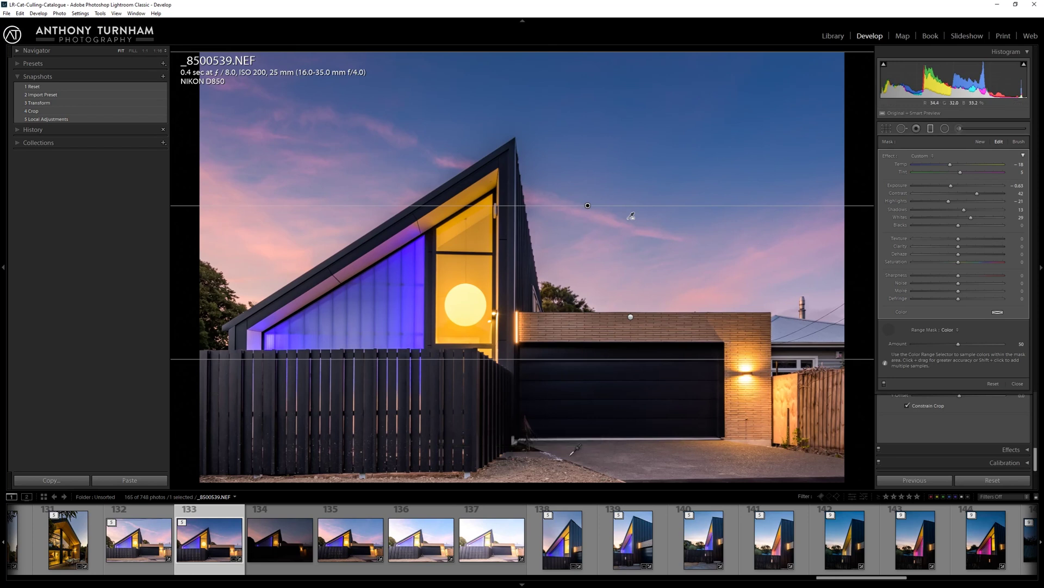
pyautogui.press('t')
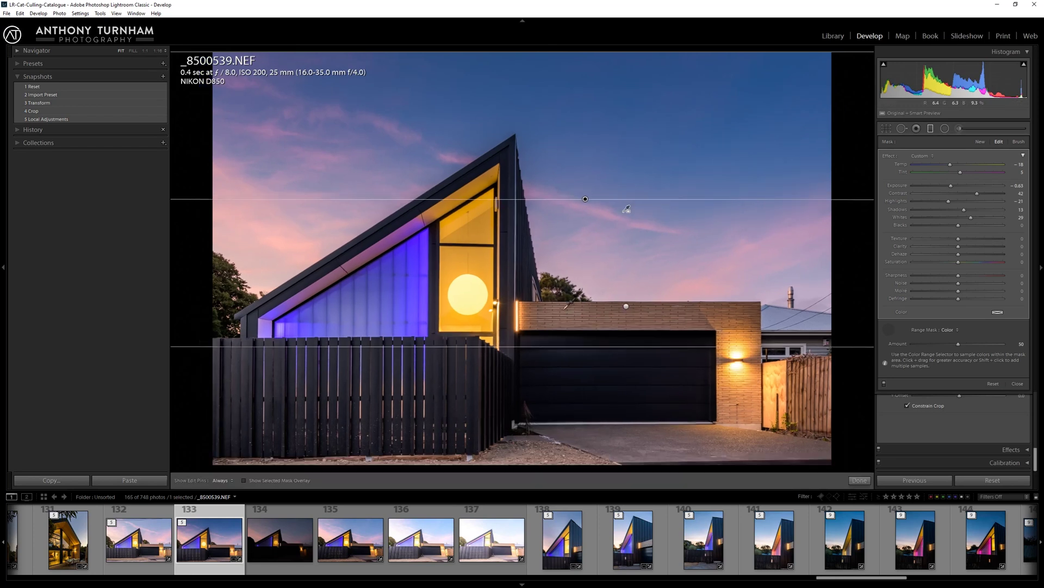
# Hide the editing toolbar and switch to the Radial Filter tool.
pyautogui.press('t')
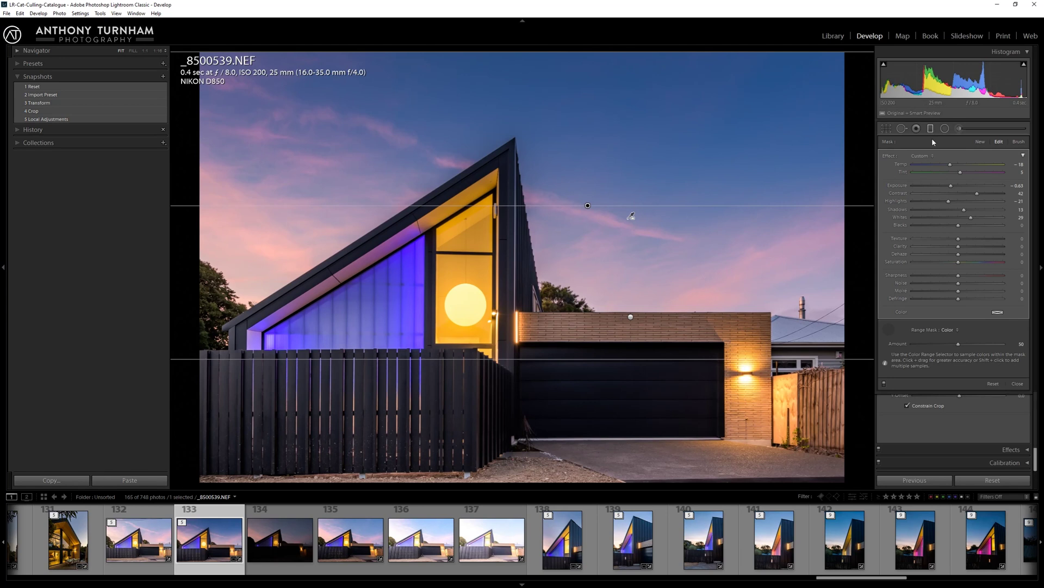
pyautogui.click(945, 128)
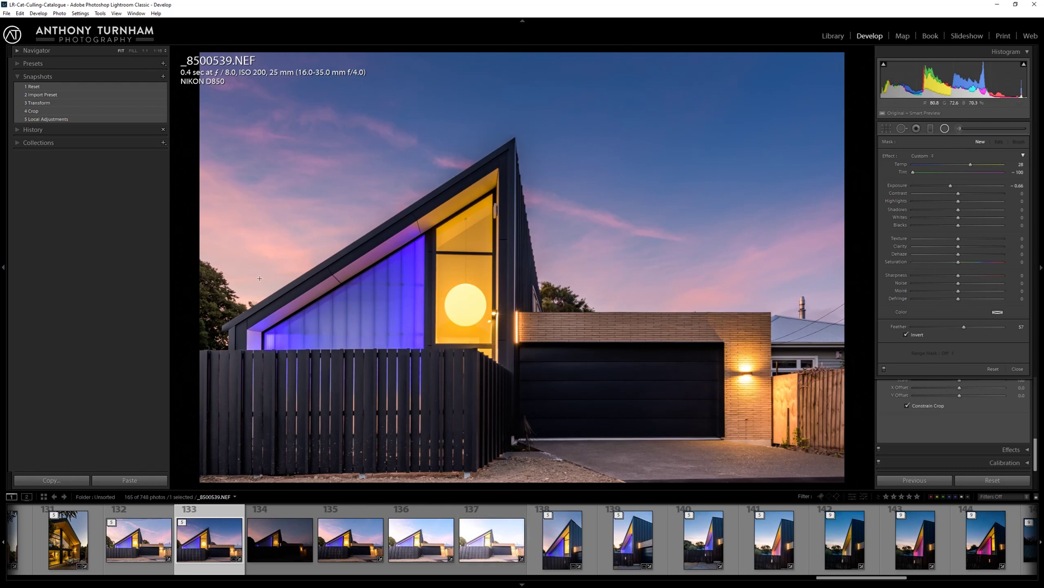
# Draw a radial filter over the left sky with Temp 48, Tint 16, Exposure 0.74, Highlights -76.
pyautogui.moveTo(338, 266); pyautogui.dragTo(566, 17)
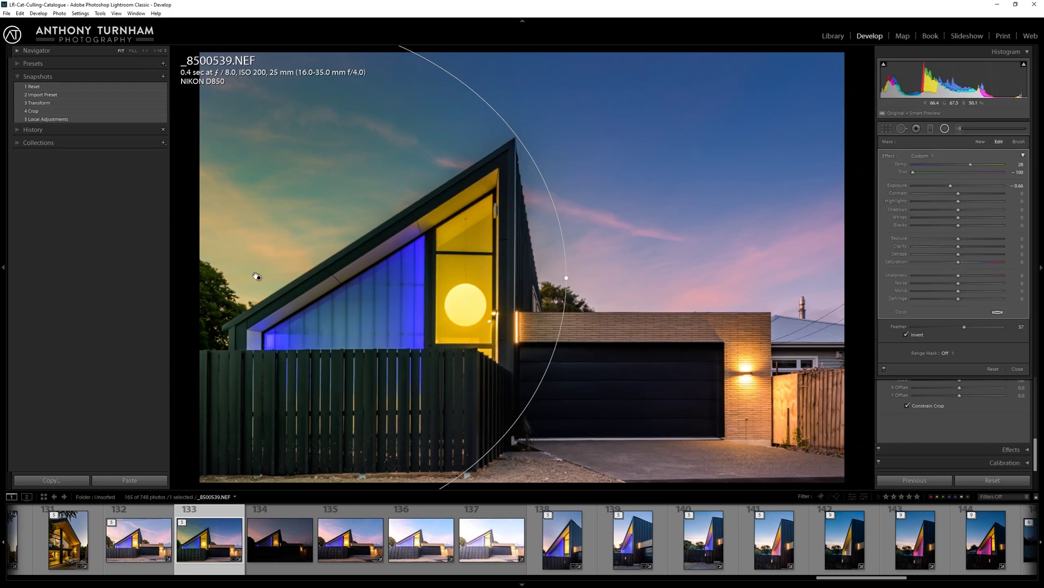
pyautogui.moveTo(255, 274); pyautogui.dragTo(284, 251)
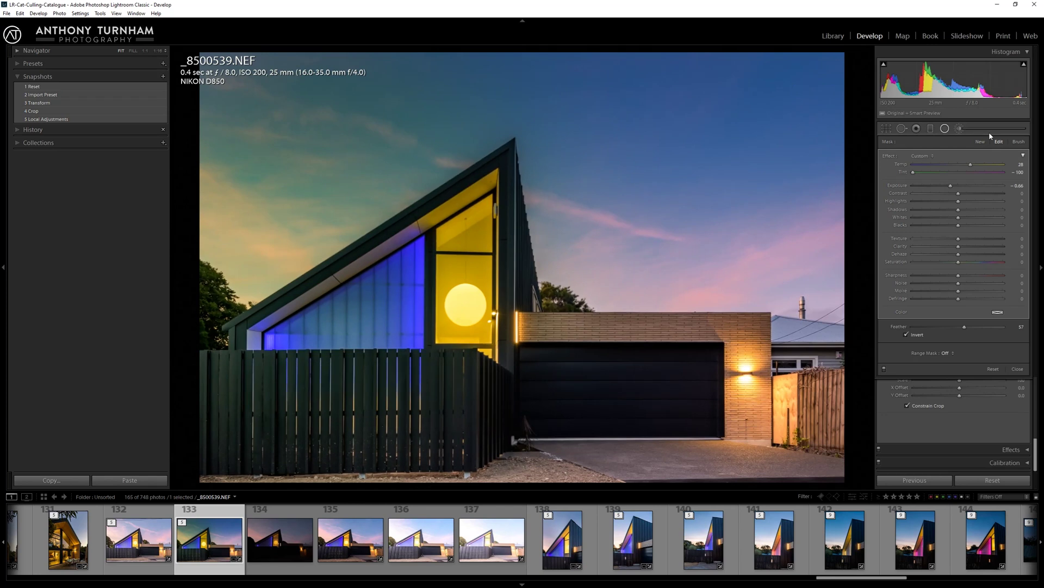
pyautogui.moveTo(936, 173); pyautogui.dragTo(963, 171)
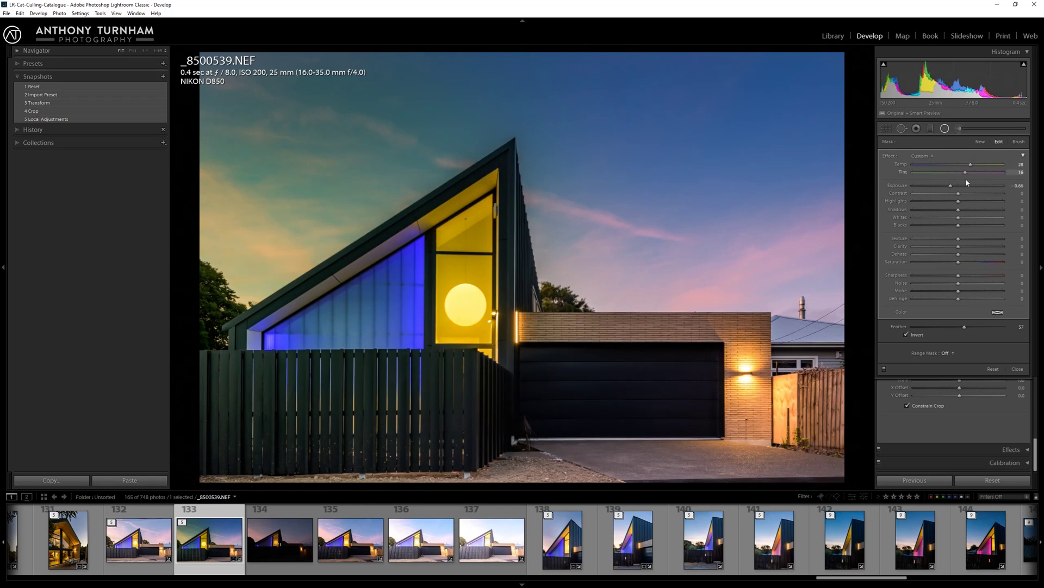
pyautogui.click(980, 164)
pyautogui.moveTo(951, 185); pyautogui.dragTo(969, 190)
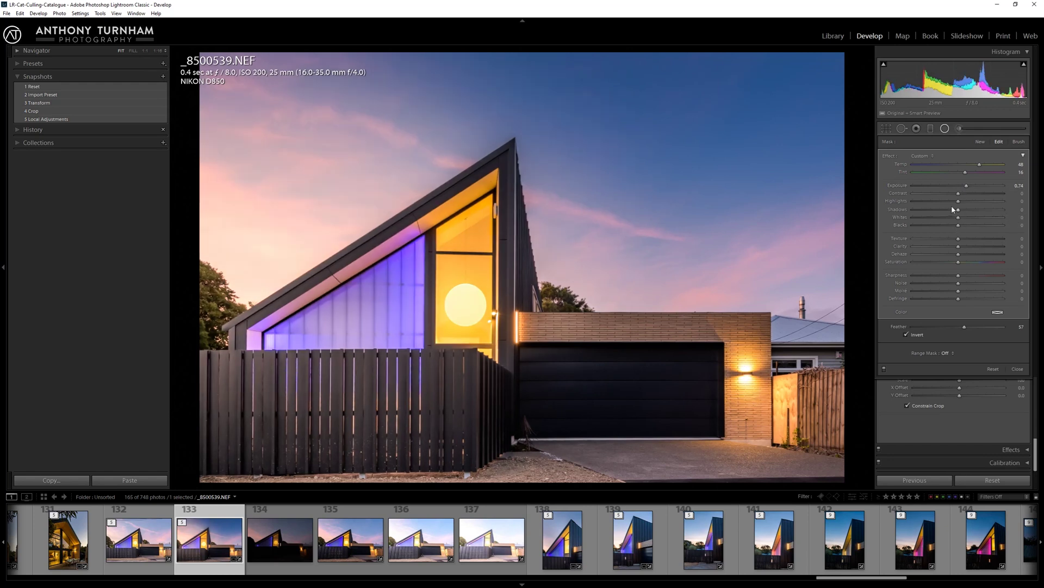
pyautogui.moveTo(958, 206); pyautogui.dragTo(923, 206)
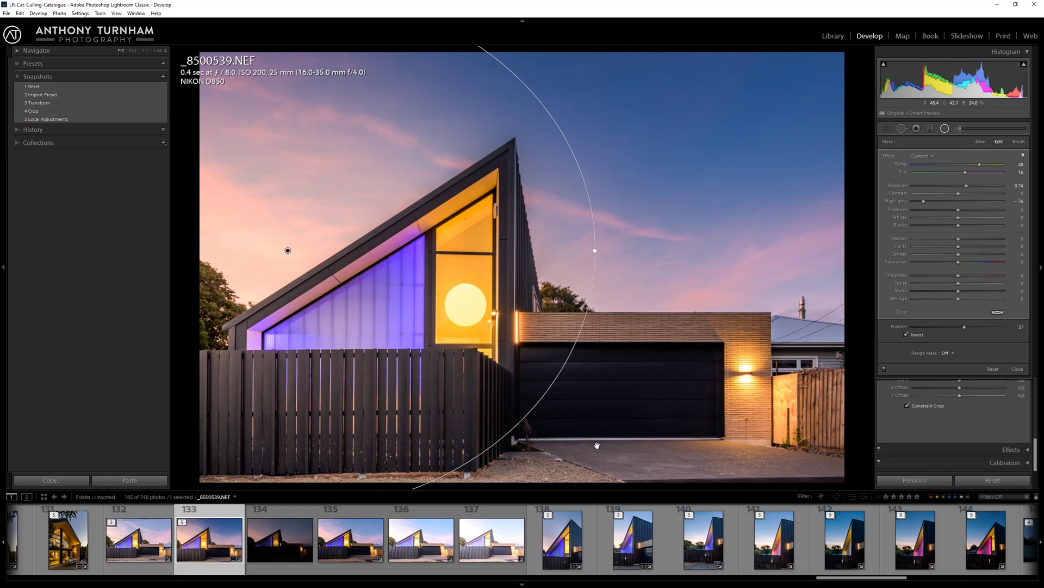
# Restrict the radial filter with a Color range mask sampled from the pink sky.
pyautogui.click(946, 353)
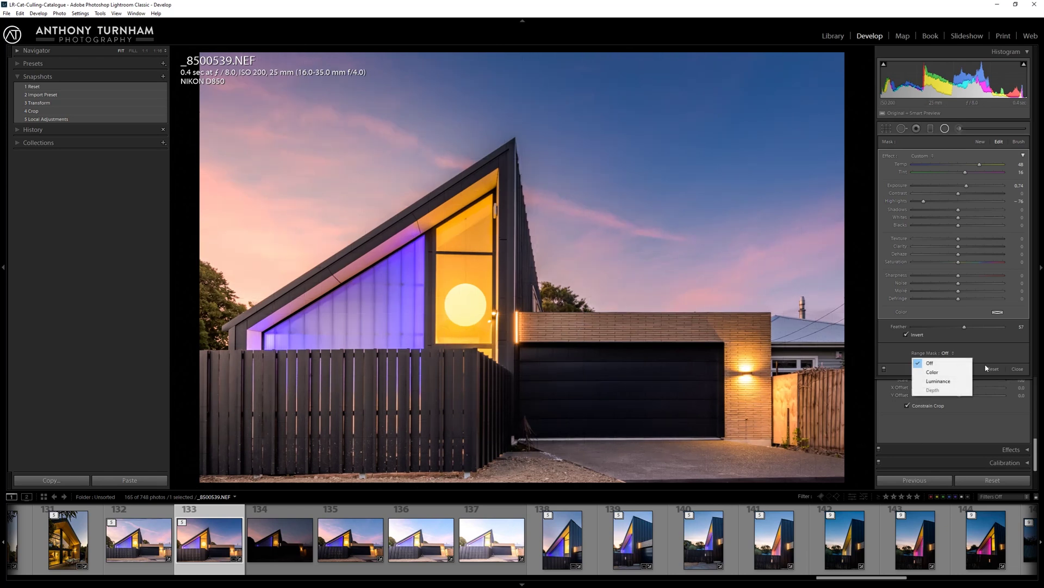
pyautogui.click(942, 376)
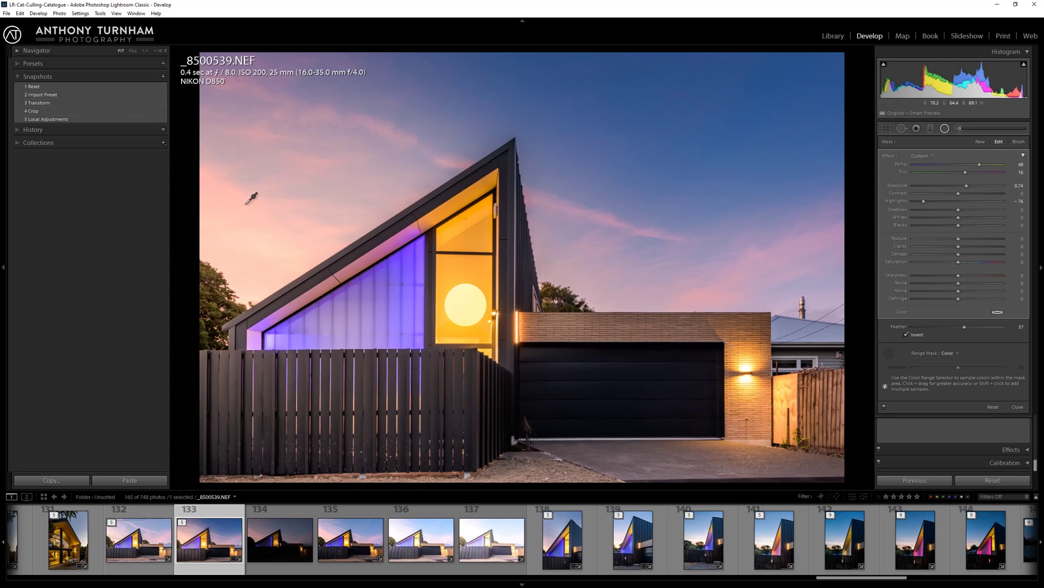
pyautogui.moveTo(242, 180); pyautogui.dragTo(288, 275)
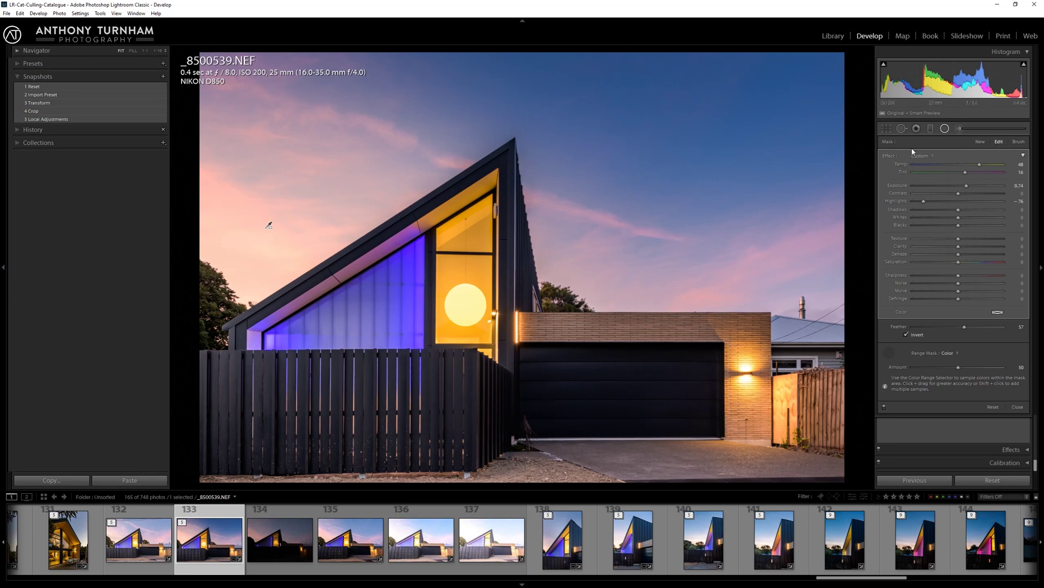
pyautogui.click(947, 129)
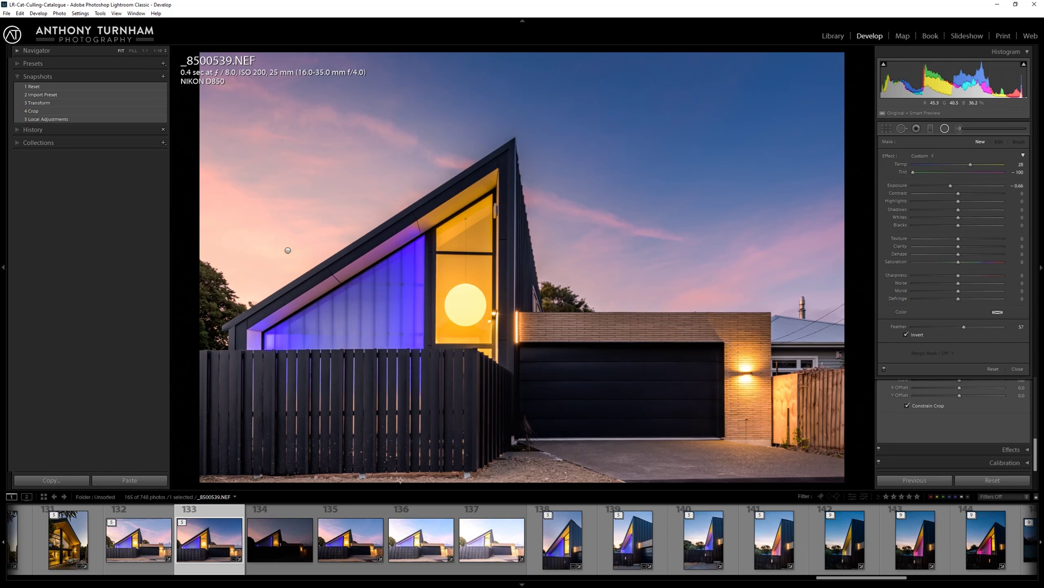
# Draw a radial filter over the fence and driveway with Exposure -1.39, Whites -40, Clarity -15.
pyautogui.moveTo(402, 474); pyautogui.dragTo(692, 434)
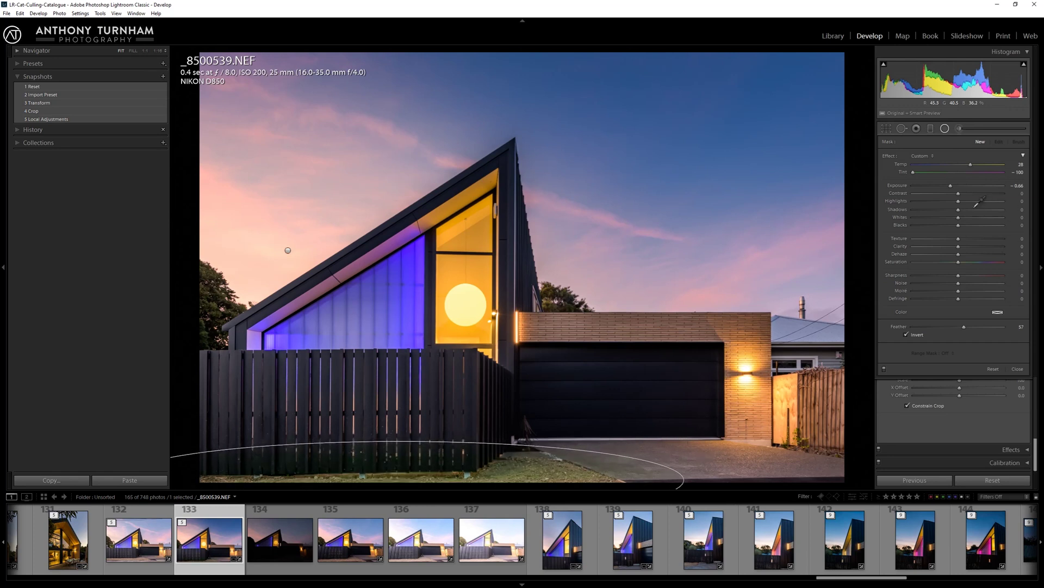
pyautogui.moveTo(949, 188); pyautogui.dragTo(944, 192)
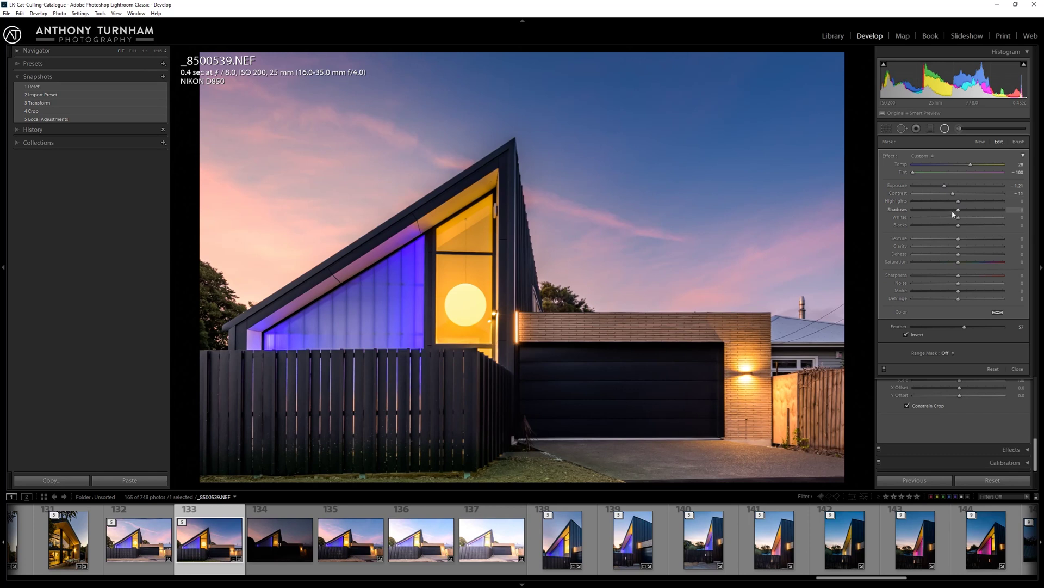
pyautogui.moveTo(907, 215); pyautogui.dragTo(942, 216)
pyautogui.moveTo(959, 246); pyautogui.dragTo(943, 254)
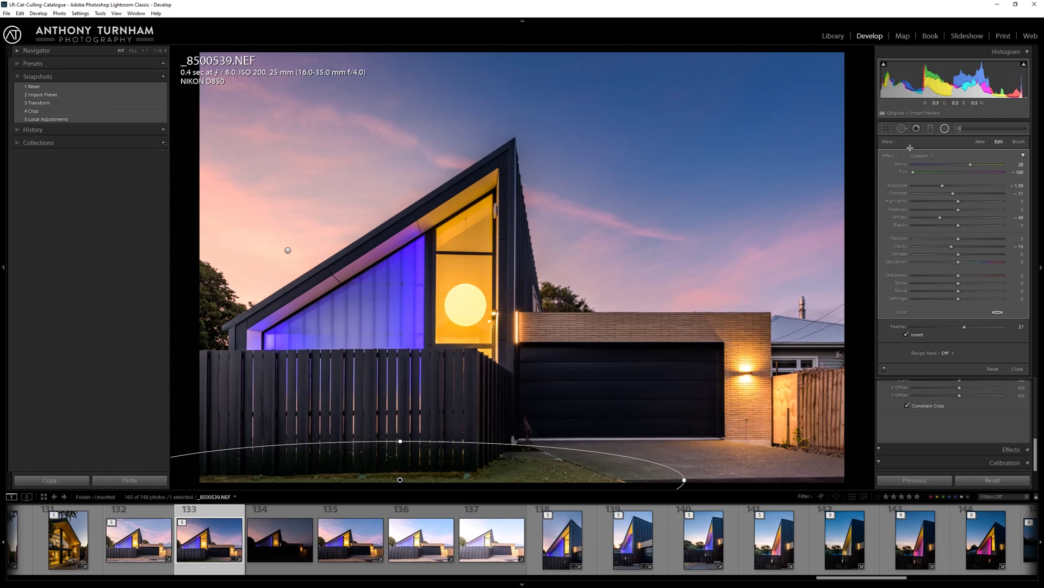
# Erase the ground filter from the driveway using an Auto Mask erase brush at Flow 57.
pyautogui.click(1019, 142)
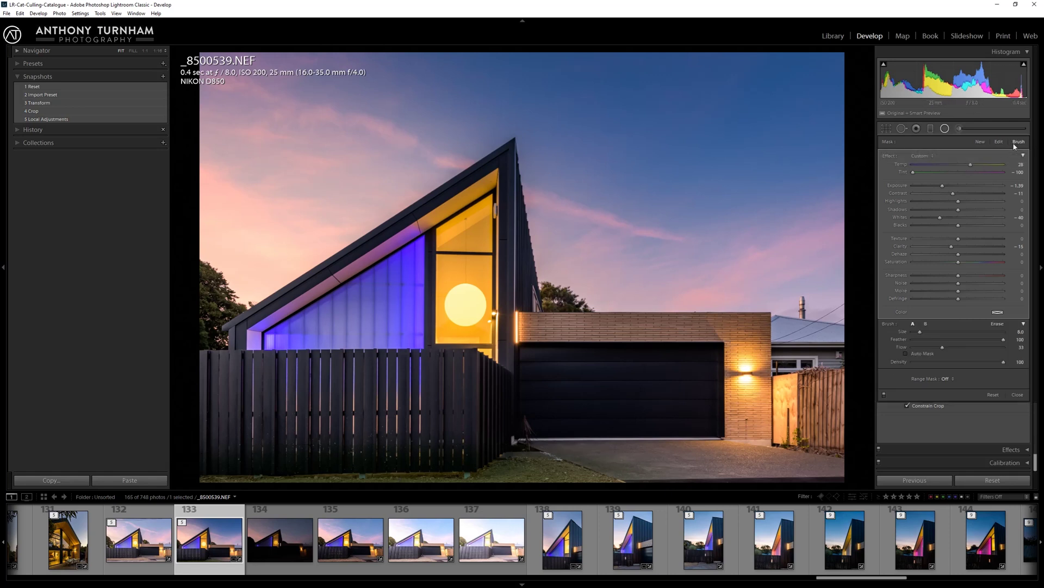
pyautogui.click(996, 325)
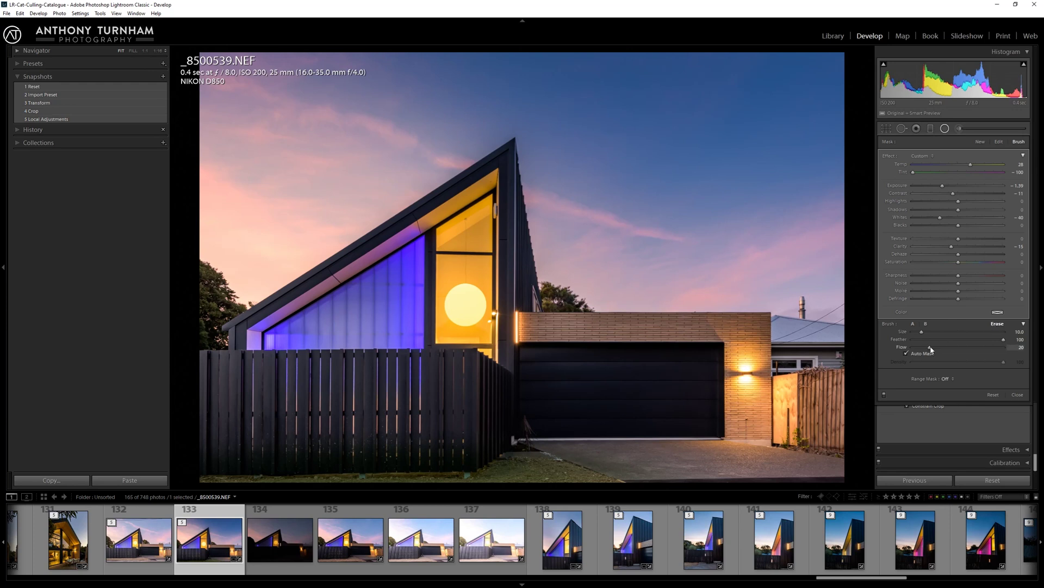
pyautogui.moveTo(931, 349)
pyautogui.mouseDown()
pyautogui.moveTo(974, 348)
pyautogui.moveTo(964, 349)
pyautogui.mouseUp()
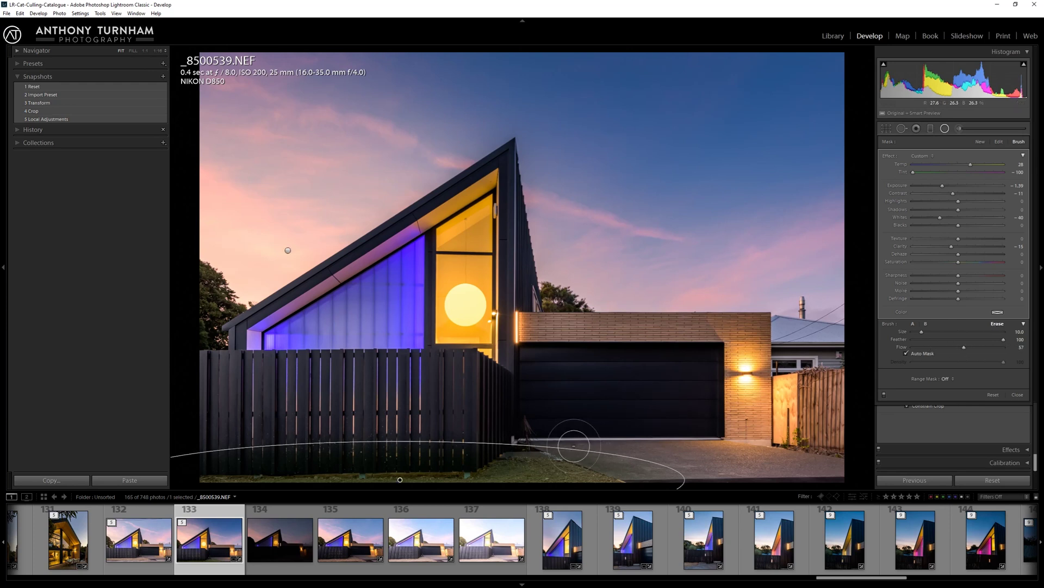
pyautogui.scroll(-3, 609, 457)
pyautogui.moveTo(648, 480)
pyautogui.mouseDown()
pyautogui.moveTo(560, 452)
pyautogui.moveTo(641, 476)
pyautogui.moveTo(598, 453)
pyautogui.moveTo(666, 474)
pyautogui.moveTo(654, 477)
pyautogui.moveTo(683, 471)
pyautogui.moveTo(655, 456)
pyautogui.moveTo(715, 476)
pyautogui.moveTo(582, 439)
pyautogui.moveTo(458, 463)
pyautogui.moveTo(202, 464)
pyautogui.moveTo(337, 474)
pyautogui.moveTo(470, 461)
pyautogui.moveTo(258, 454)
pyautogui.moveTo(432, 446)
pyautogui.moveTo(335, 452)
pyautogui.moveTo(411, 444)
pyautogui.moveTo(244, 449)
pyautogui.moveTo(476, 449)
pyautogui.moveTo(210, 454)
pyautogui.moveTo(544, 443)
pyautogui.mouseUp()
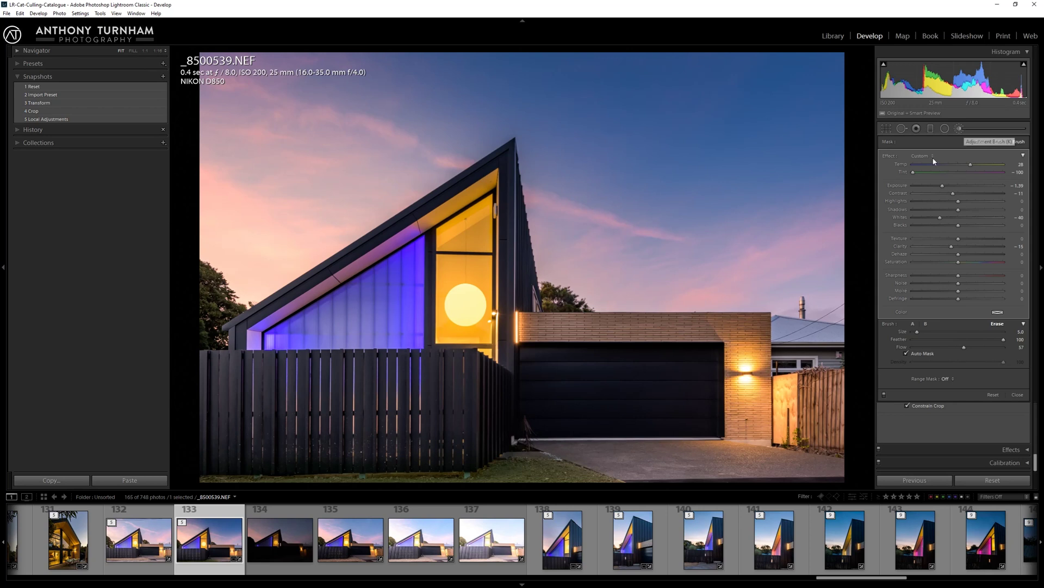
pyautogui.press('Return')
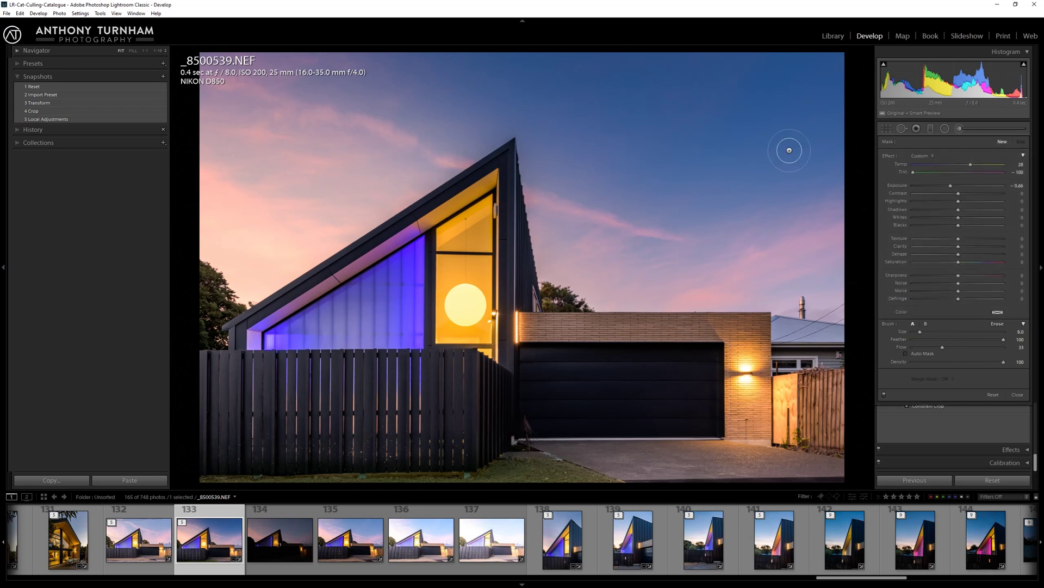
# Compare the unedited Reset snapshot against the final snapshot.
pyautogui.click(55, 88)
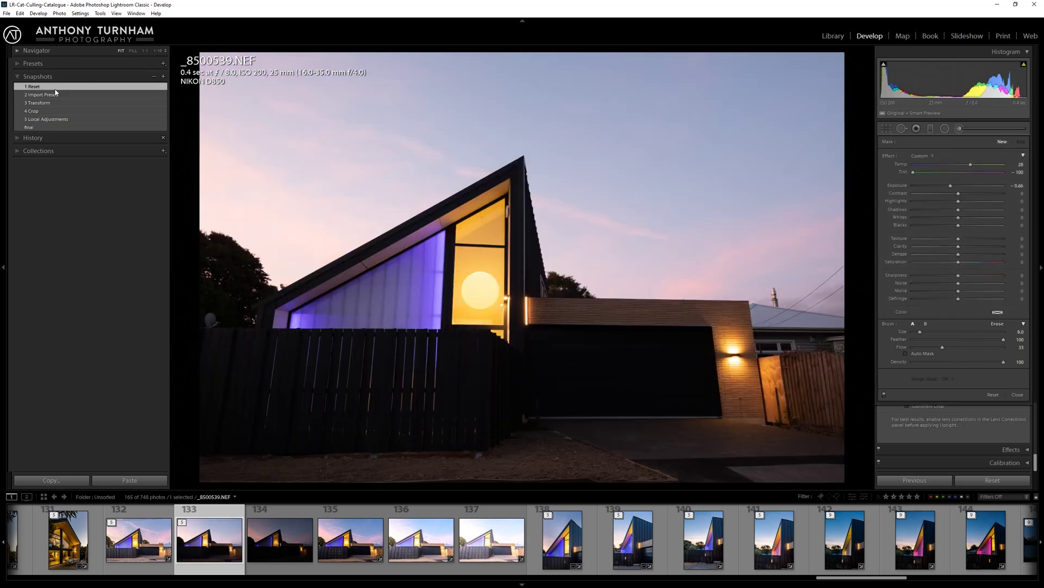
pyautogui.click(71, 127)
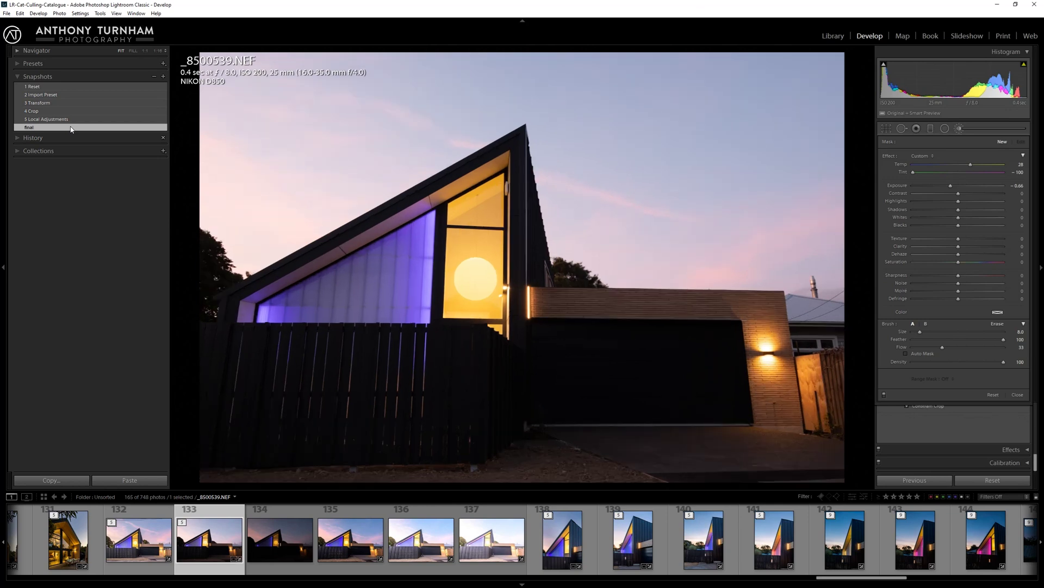